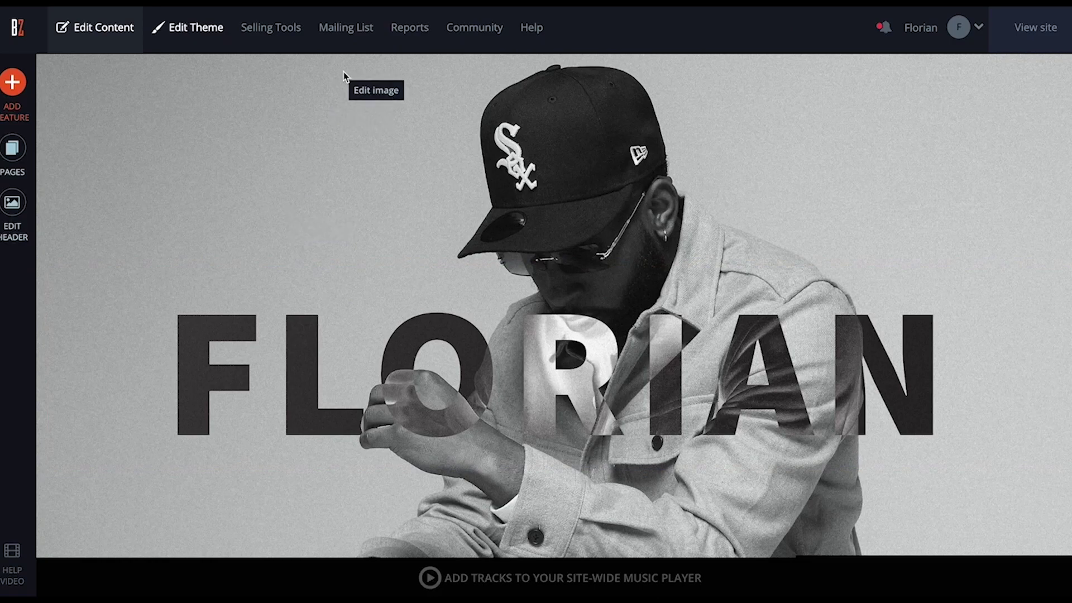
Leave the site editor for the Selling Tools area with payment setup, landing pages and upsells
{"action": "left_click", "coordinate": [291, 32]}
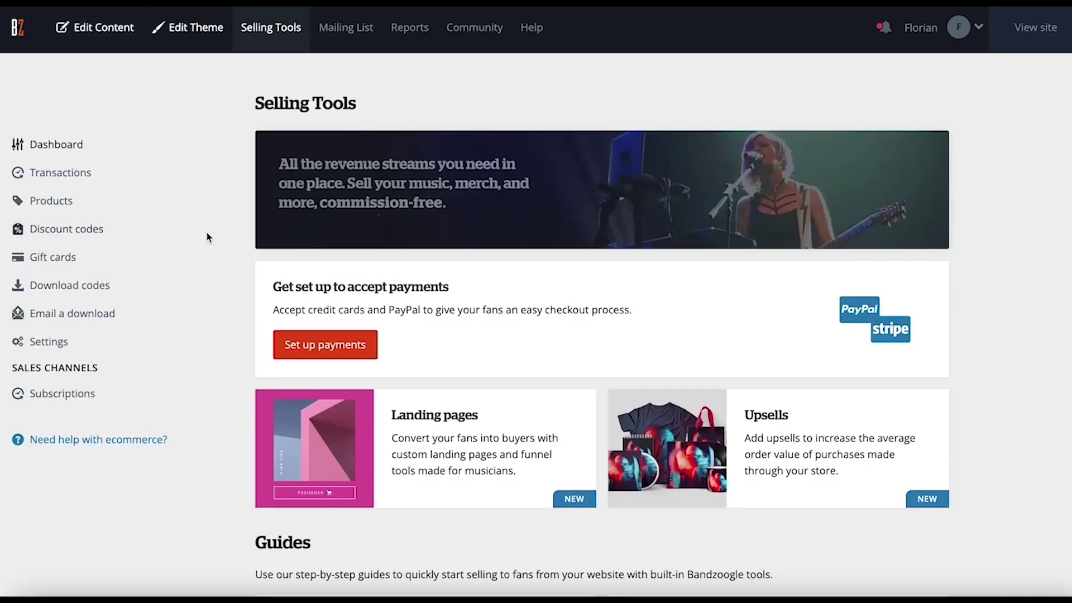
Title the subscription 'Get behind the scenes exclusive content!', add a YouTube intro video and save
{"action": "left_click", "coordinate": [82, 397]}
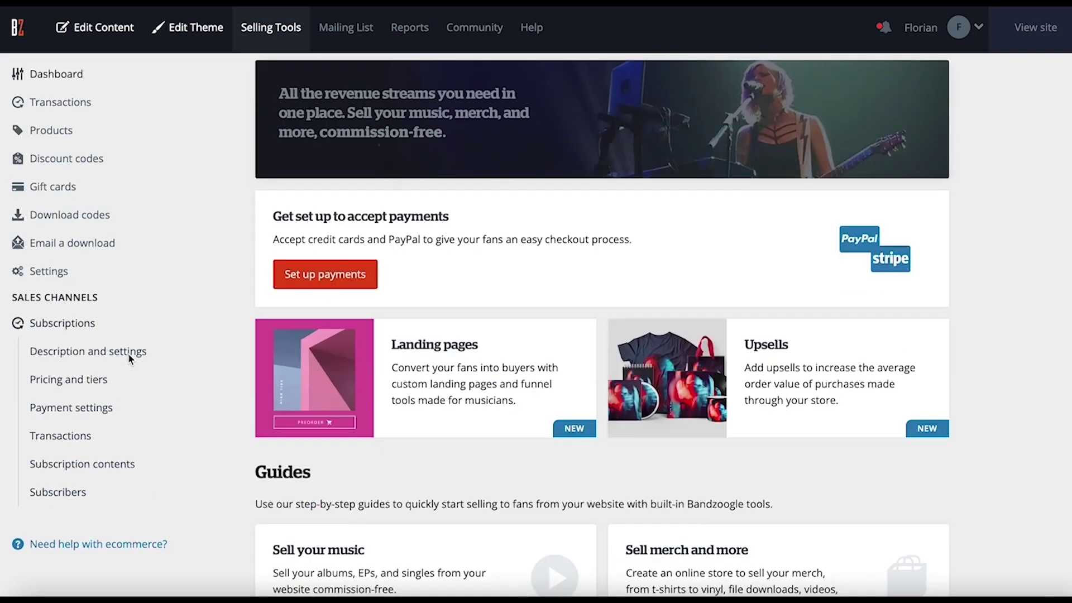
{"action": "left_click", "coordinate": [130, 358]}
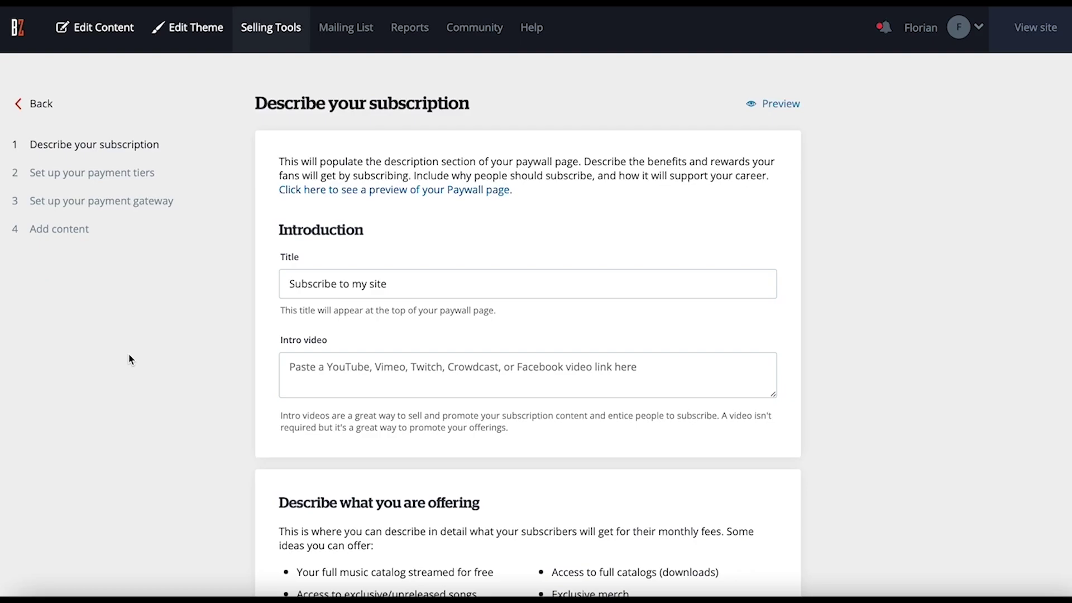
{"action": "scroll", "coordinate": [198, 344], "scroll_direction": "down", "scroll_amount": 1}
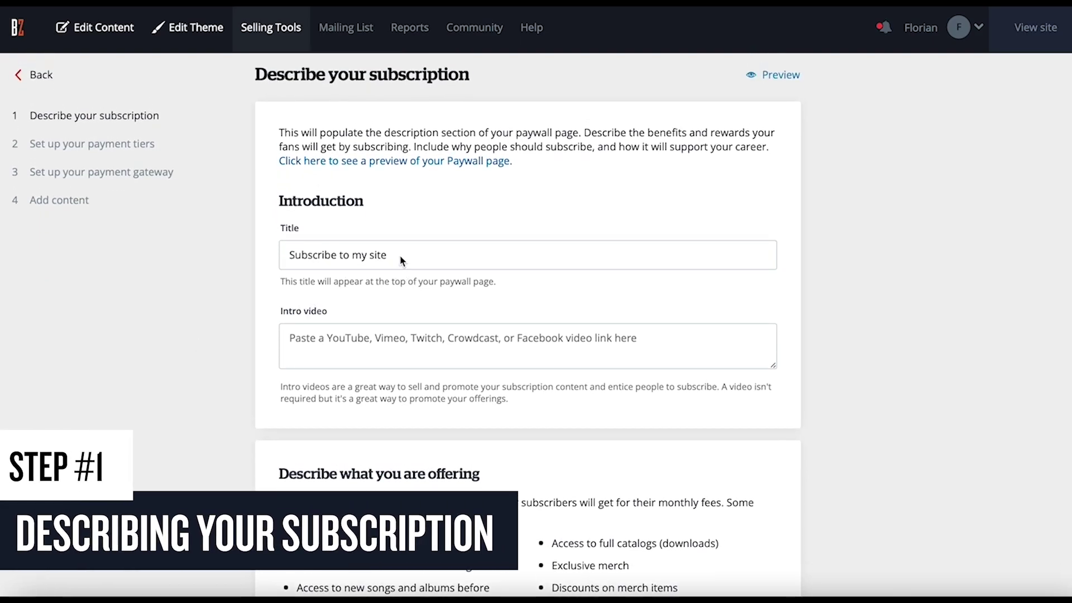
{"action": "triple_click", "coordinate": [401, 259]}
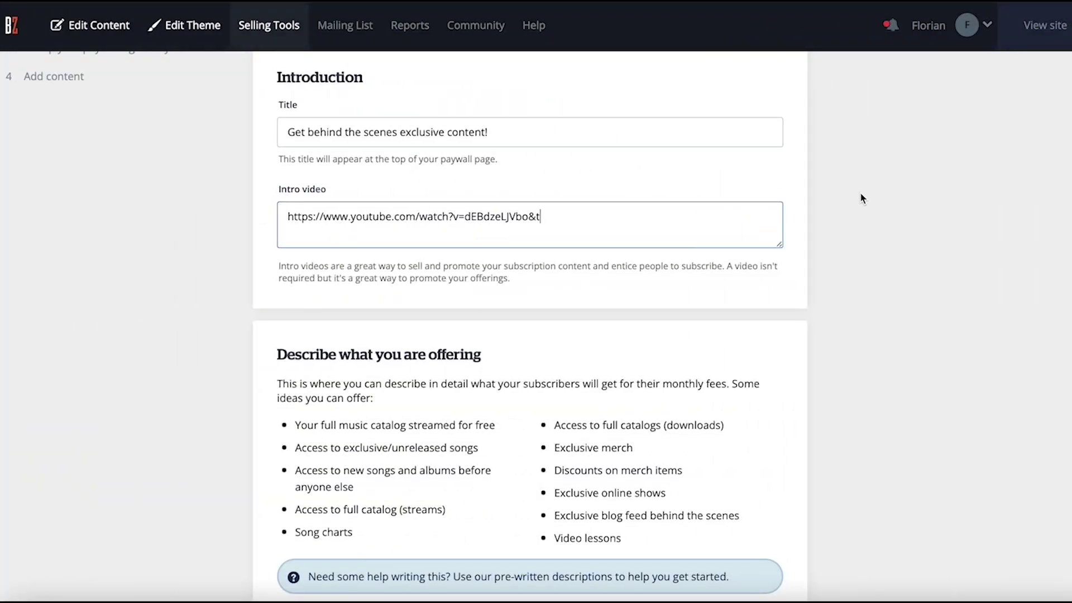
{"action": "left_click", "coordinate": [860, 193]}
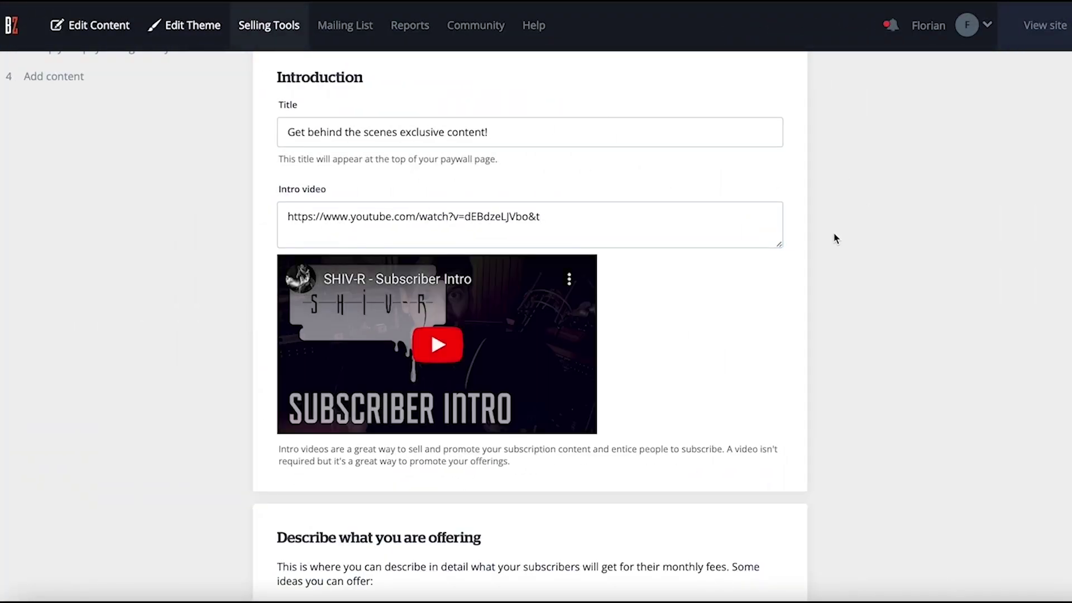
{"action": "scroll", "coordinate": [836, 239], "scroll_direction": "down", "scroll_amount": 10}
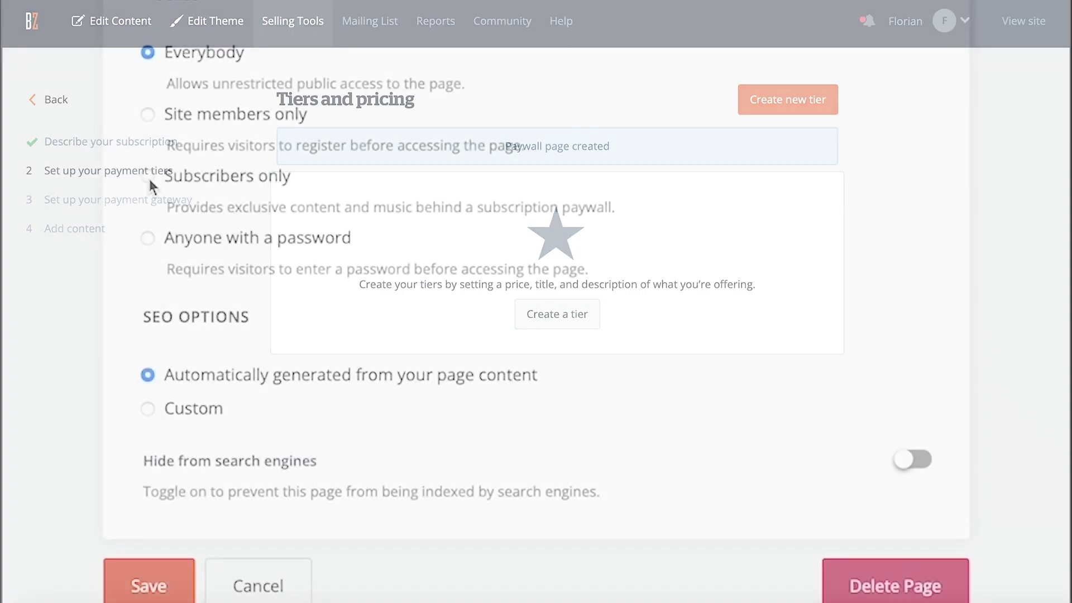
Make the page Subscribers only, requiring the C$3 - Super Fans level
{"action": "left_click", "coordinate": [148, 175]}
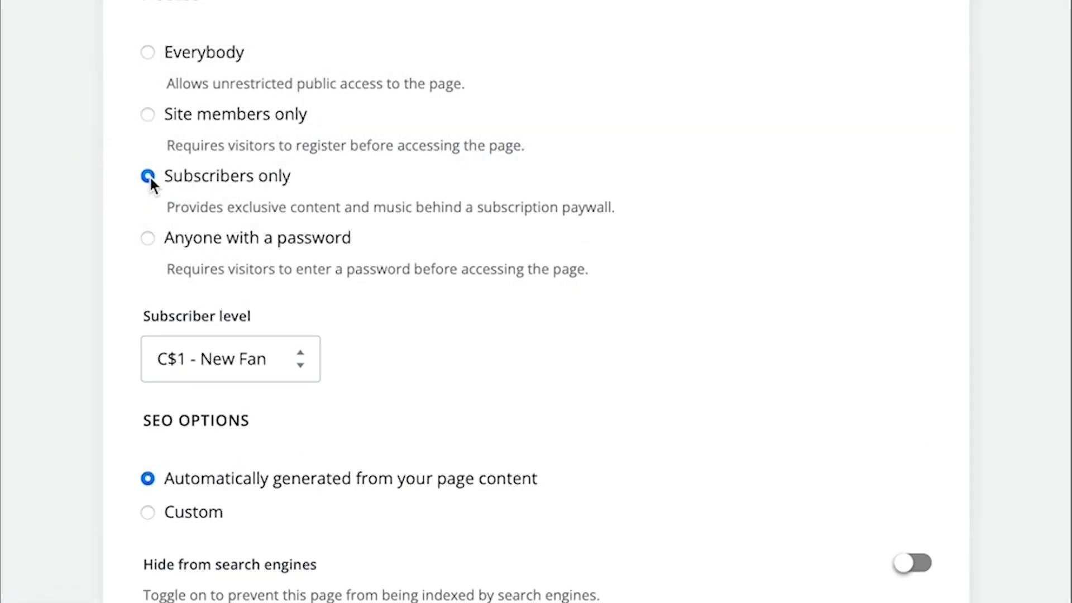
{"action": "left_click", "coordinate": [300, 350]}
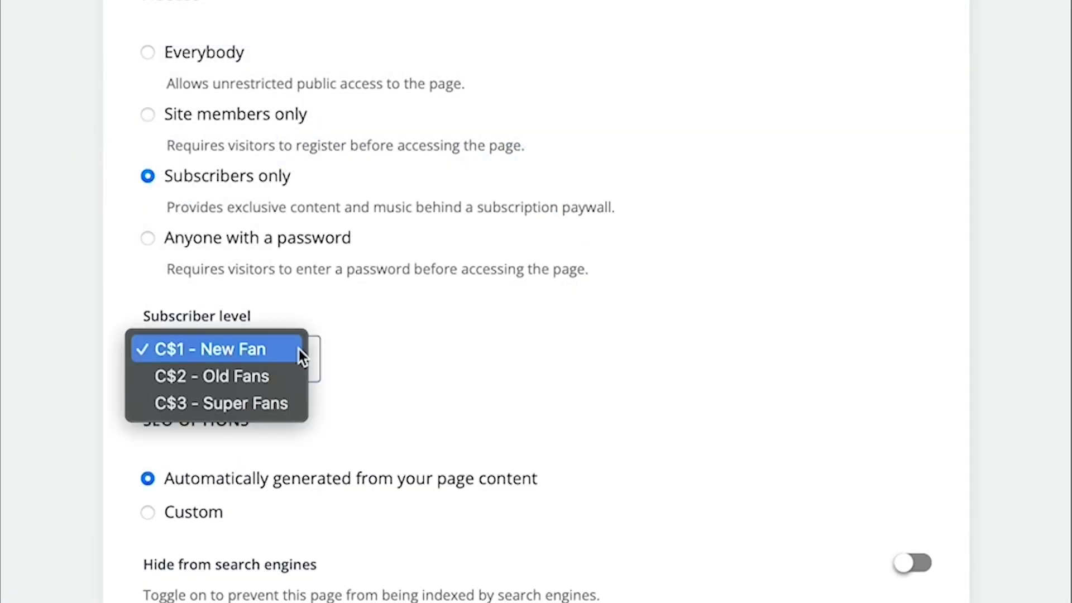
{"action": "left_click", "coordinate": [288, 407]}
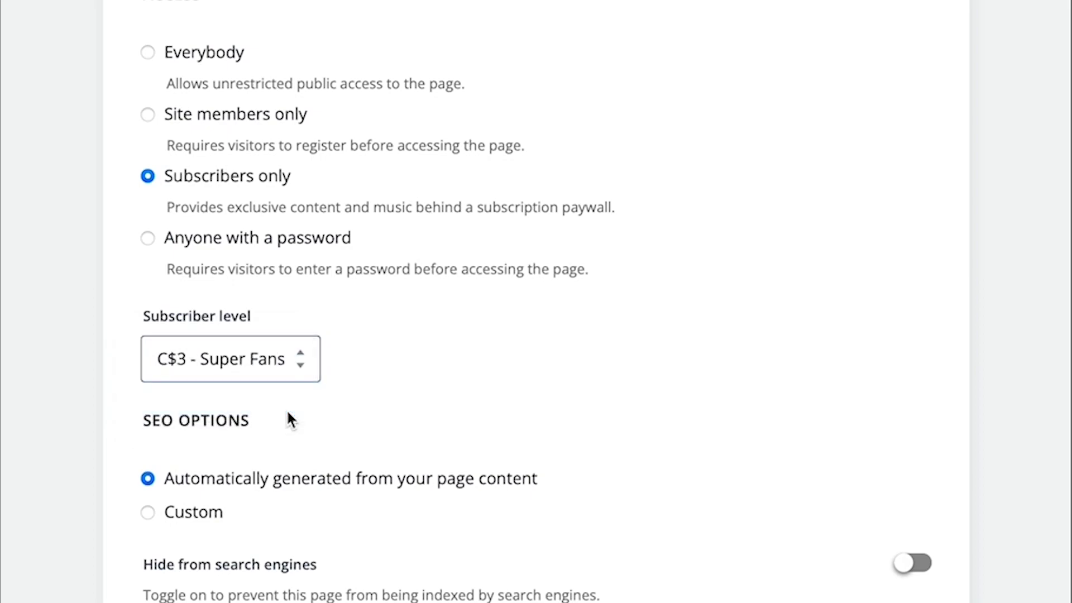
{"action": "scroll", "coordinate": [421, 424], "scroll_direction": "down", "scroll_amount": 2}
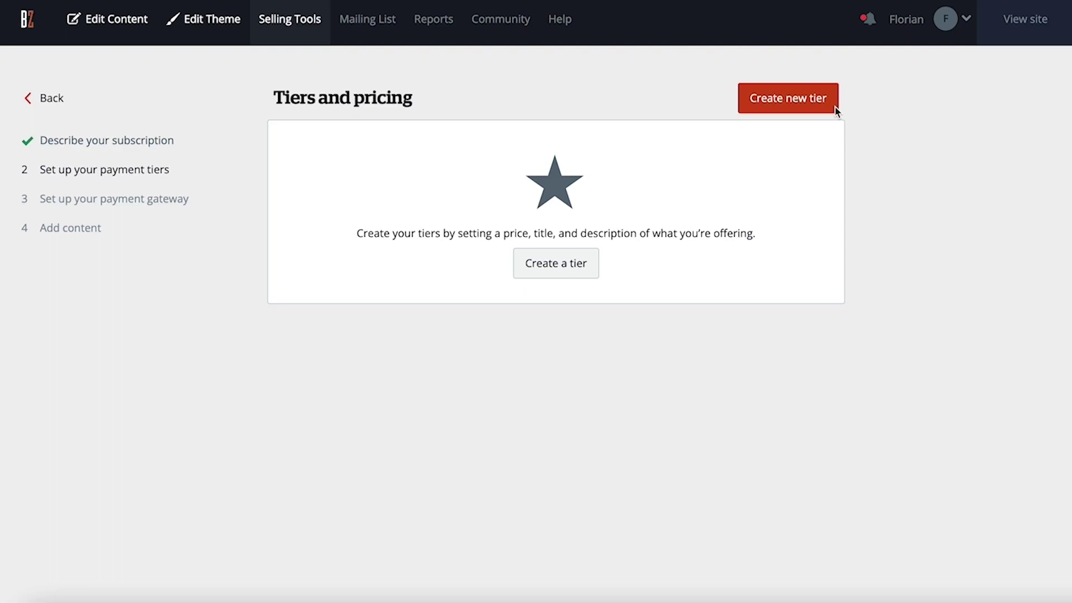
Create a new tier and compare its price types: Paid - Fixed 5.00, fan-chosen price, and free
{"action": "left_click", "coordinate": [835, 109]}
{"action": "left_click", "coordinate": [528, 247]}
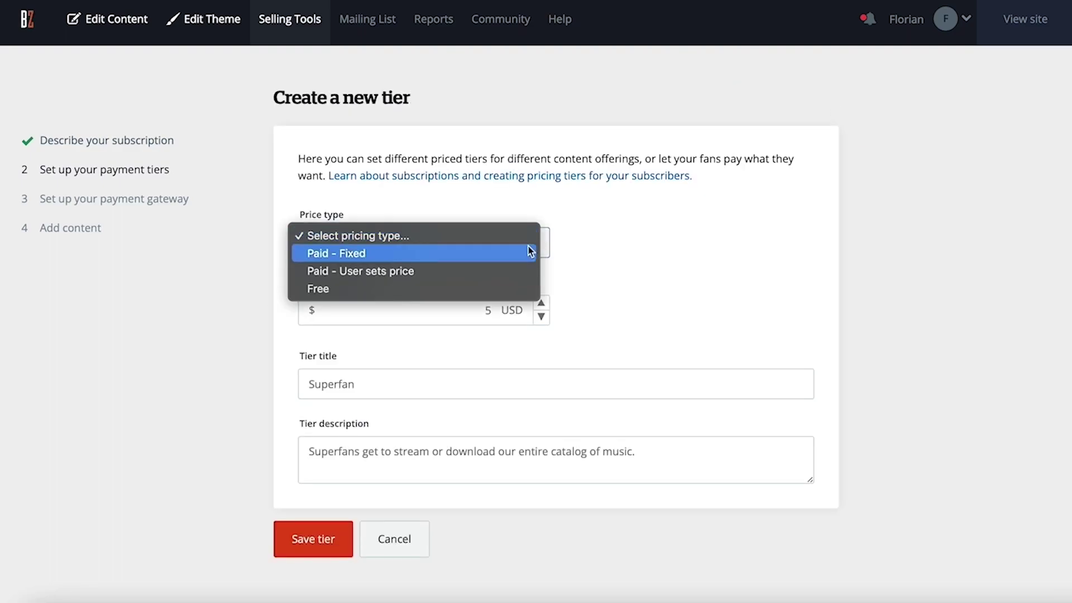
{"action": "left_click", "coordinate": [522, 257]}
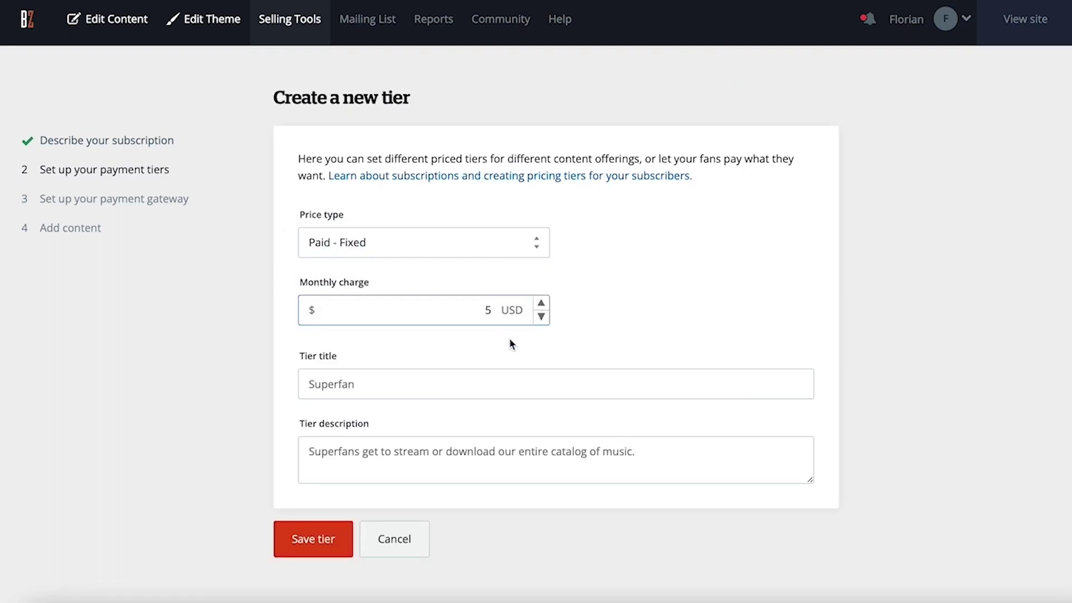
{"action": "left_click", "coordinate": [508, 344]}
{"action": "left_click", "coordinate": [531, 245]}
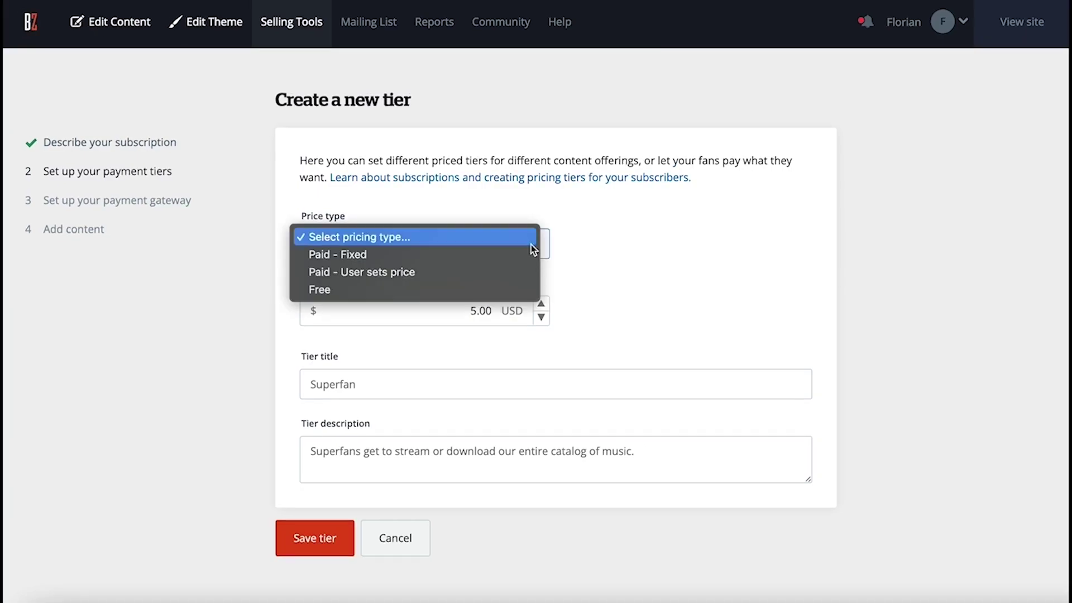
{"action": "left_click", "coordinate": [513, 269]}
{"action": "key", "text": "Tab"}
{"action": "type", "text": "3"}
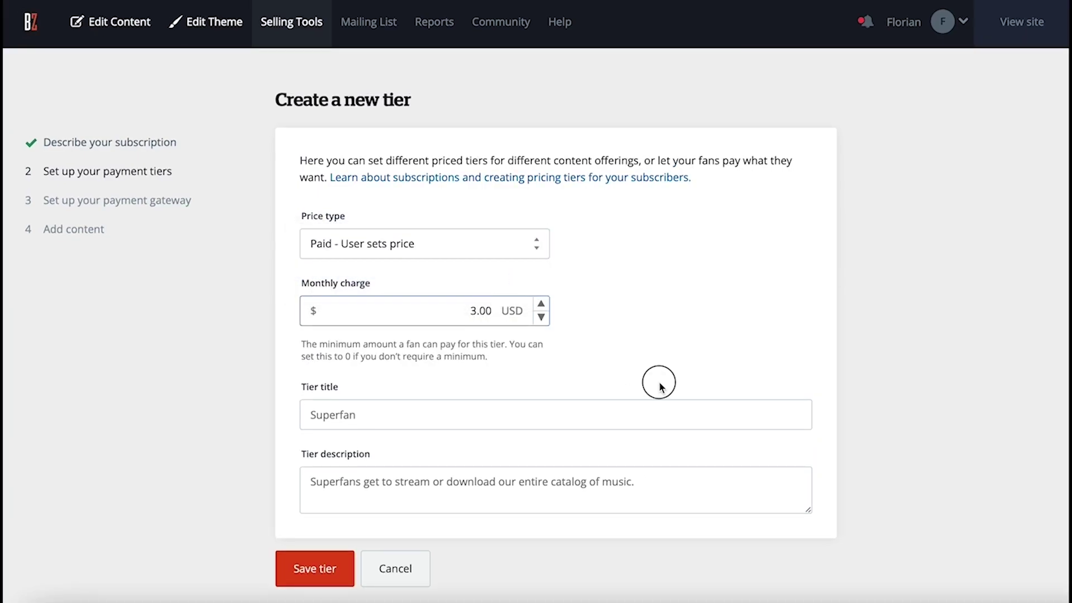
{"action": "key", "text": "Tab"}
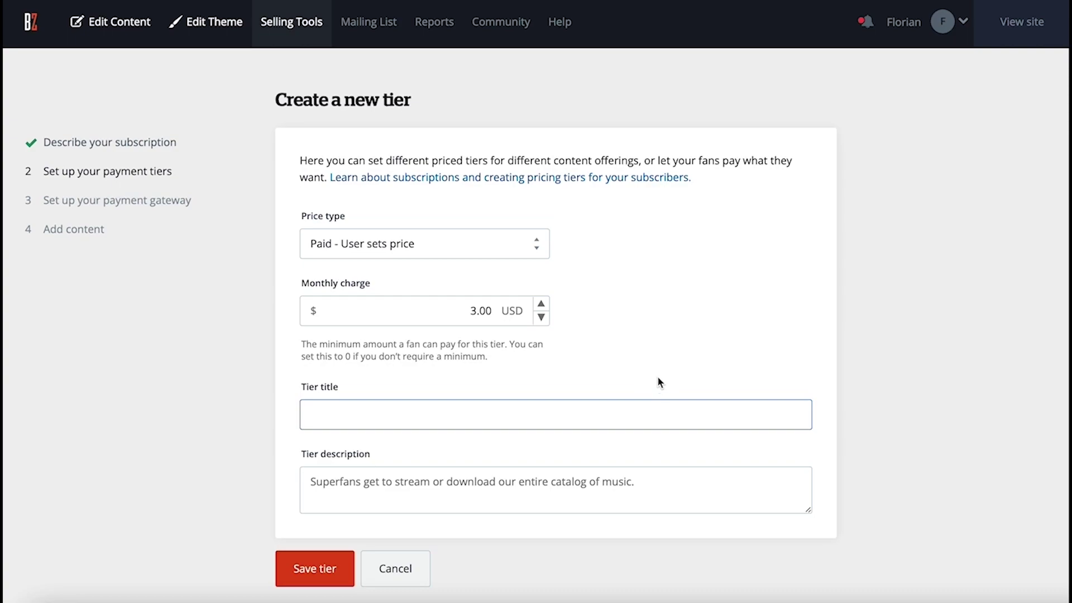
{"action": "left_click", "coordinate": [518, 248]}
{"action": "left_click", "coordinate": [518, 256]}
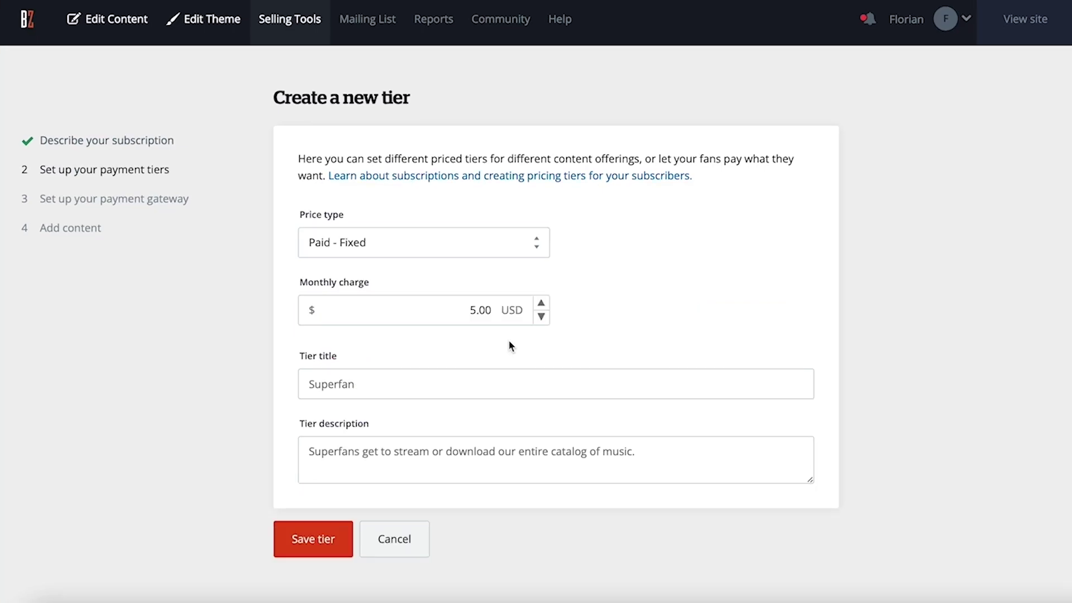
Enter the tier title 'Access Behind the Scenes News & Vlogs' and a behind-the-scenes description
{"action": "left_click", "coordinate": [461, 382]}
{"action": "type", "text": "Access Behind the Scenes news"}
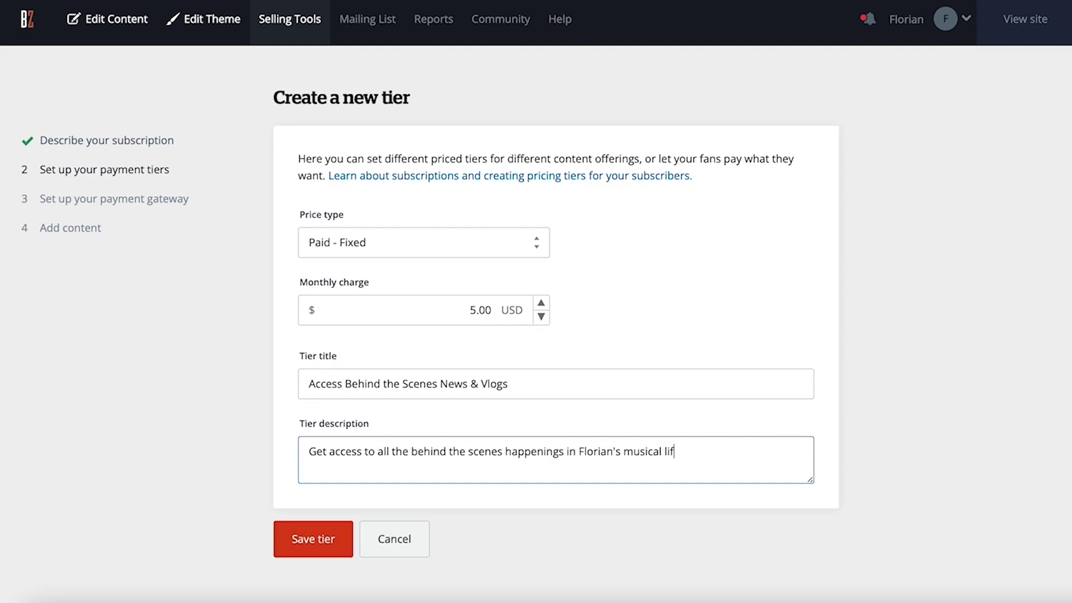
{"action": "type", "text": "e"}
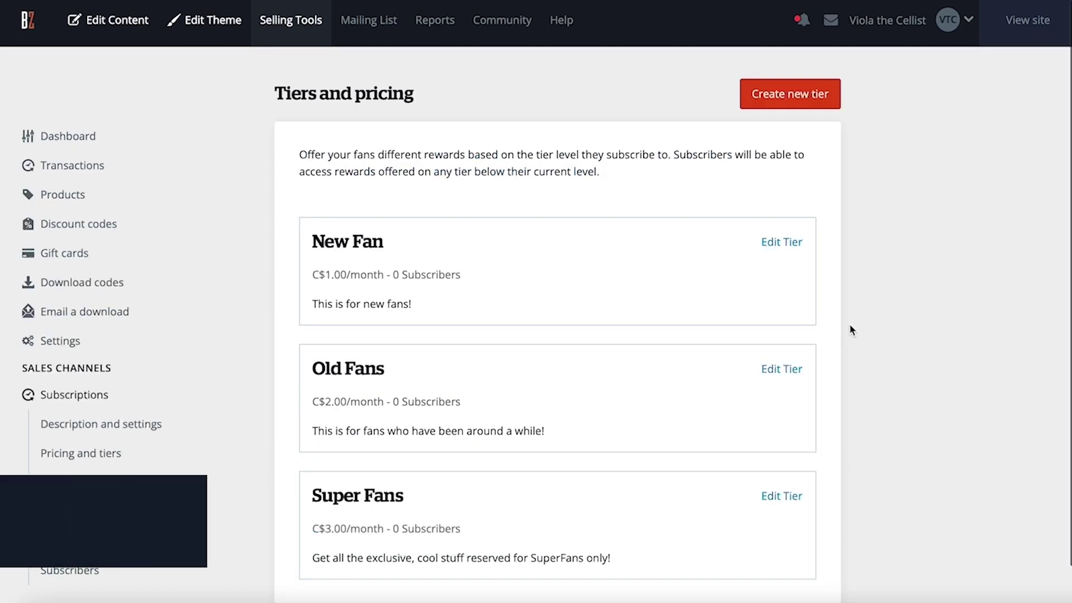
{"action": "scroll", "coordinate": [849, 324], "scroll_direction": "down", "scroll_amount": 1}
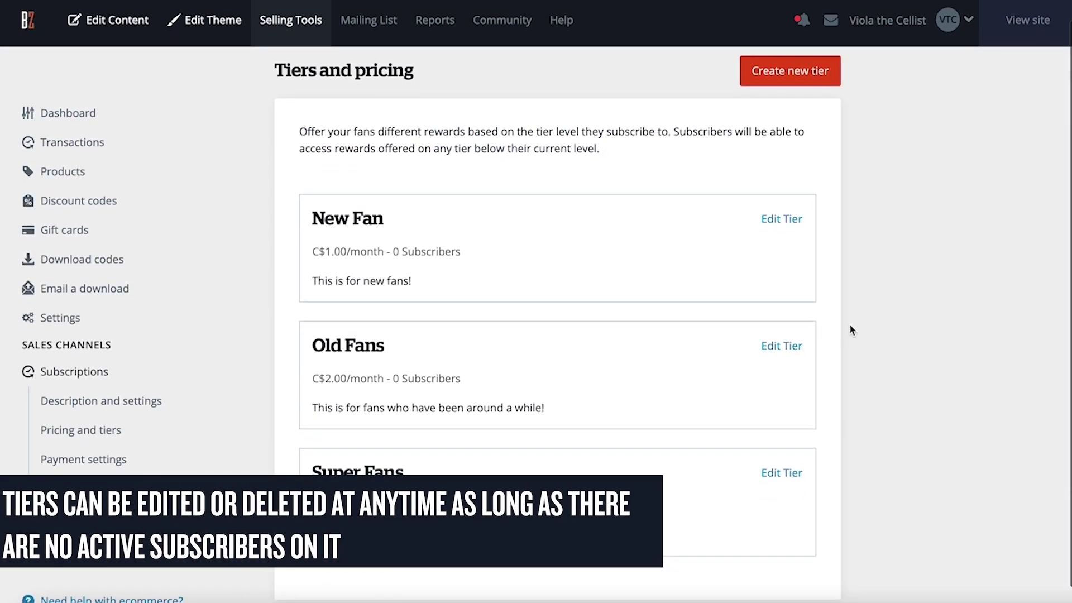
Set the subscription currency to Canadian Dollars (CAD) and the country to Canada
{"action": "left_click", "coordinate": [789, 219]}
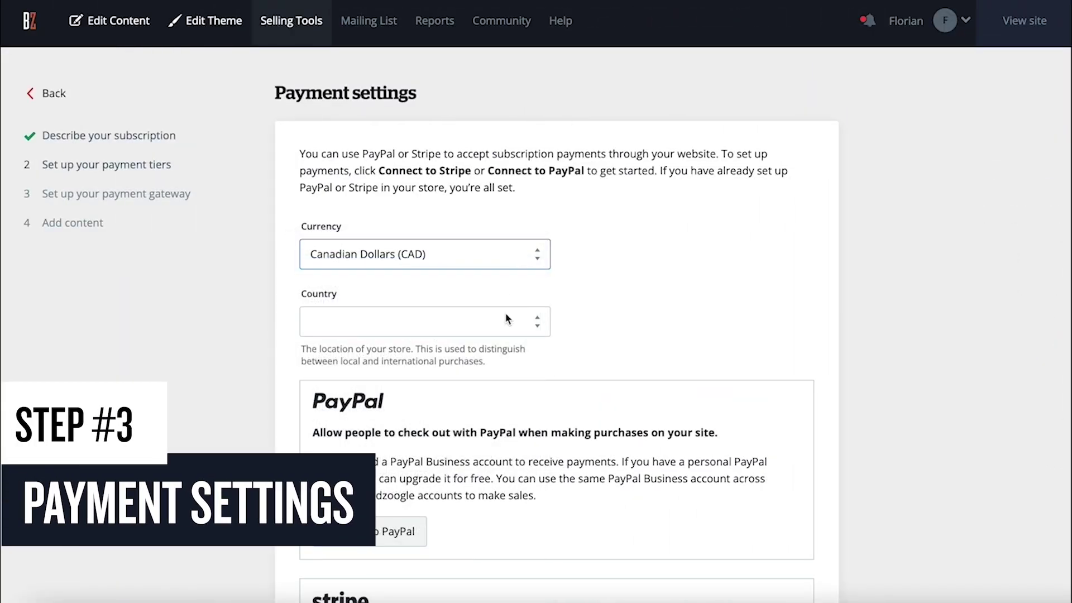
{"action": "left_click", "coordinate": [505, 319]}
{"action": "scroll", "coordinate": [491, 335], "scroll_direction": "down", "scroll_amount": 2}
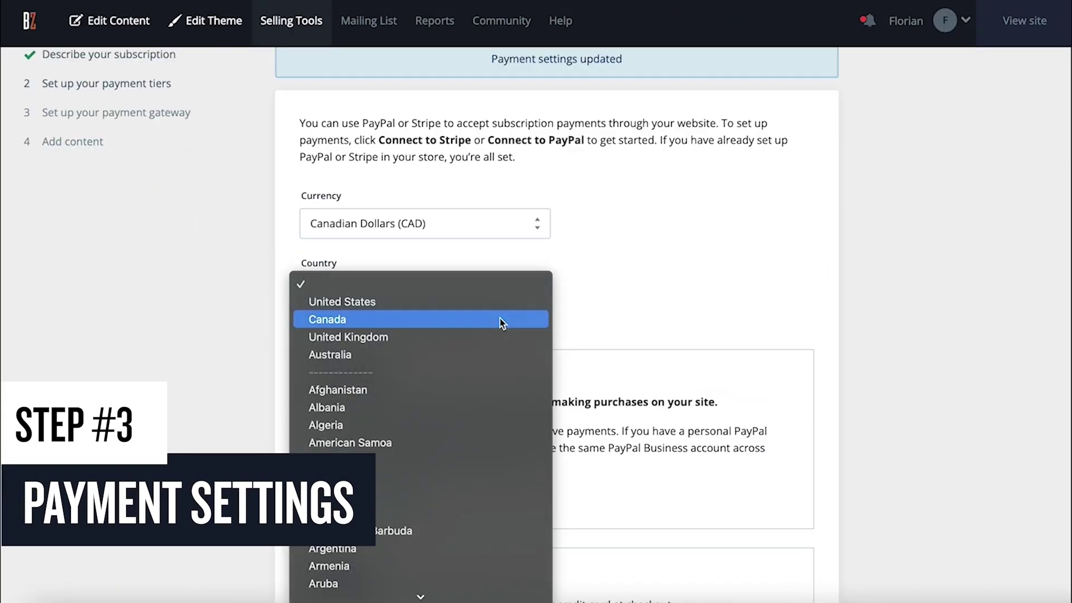
{"action": "left_click", "coordinate": [500, 319]}
{"action": "scroll", "coordinate": [502, 400], "scroll_direction": "up", "scroll_amount": 1}
{"action": "scroll", "coordinate": [501, 400], "scroll_direction": "down", "scroll_amount": 2}
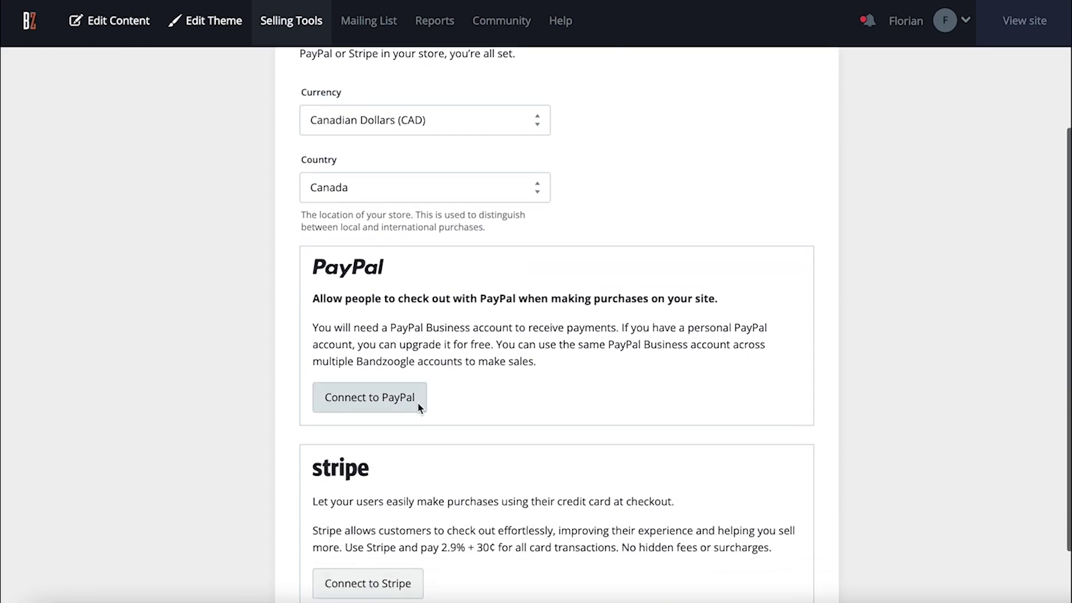
Connect a PayPal account and switch PayPal on as the payment method
{"action": "left_click", "coordinate": [420, 408]}
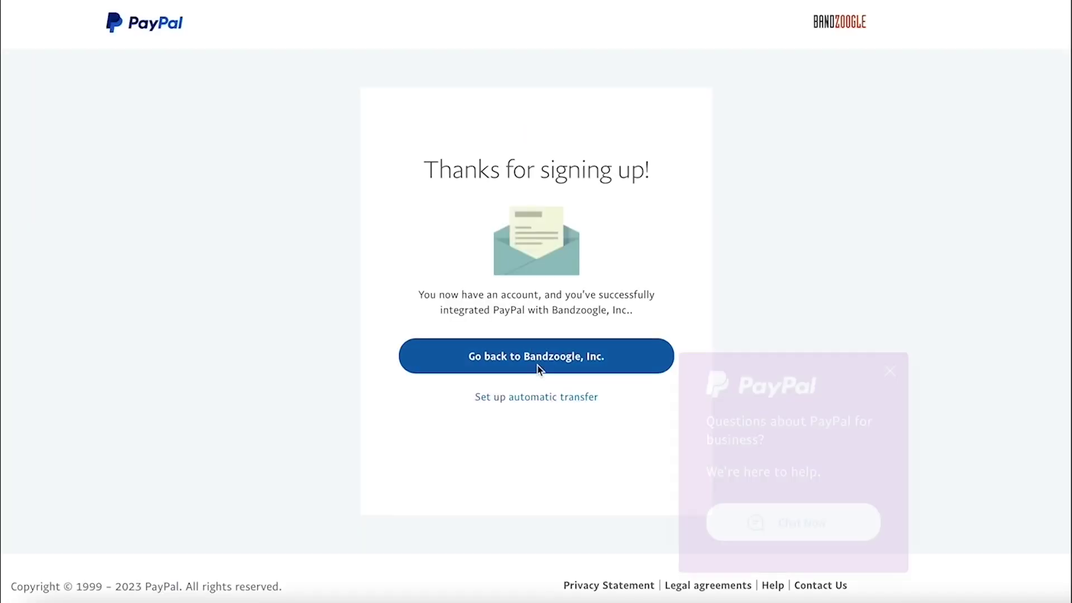
{"action": "left_click", "coordinate": [530, 355]}
{"action": "scroll", "coordinate": [541, 359], "scroll_direction": "down", "scroll_amount": 2}
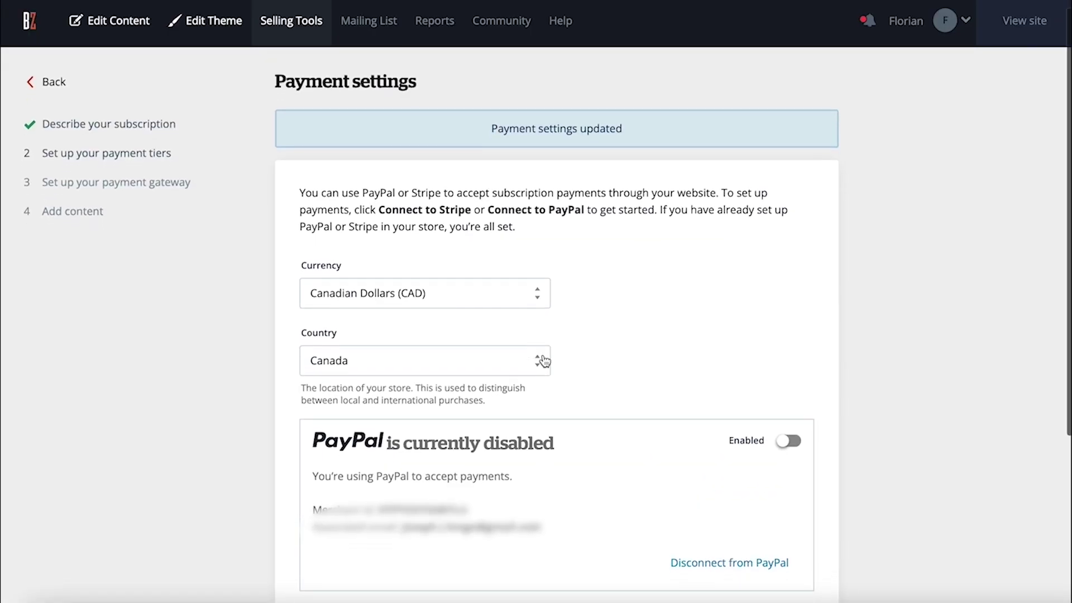
{"action": "left_click", "coordinate": [785, 368]}
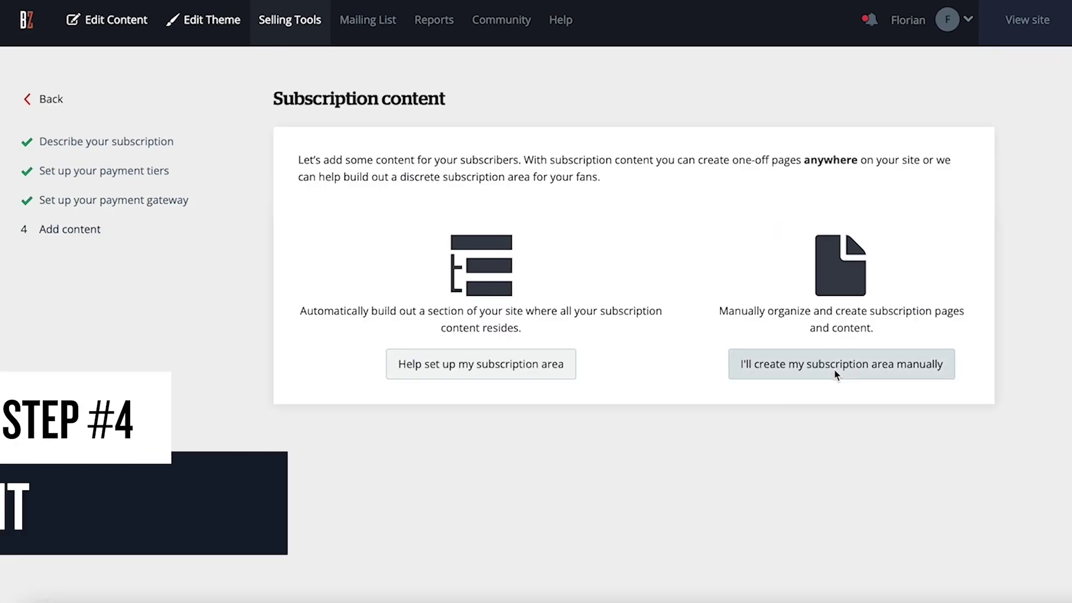
Manually create a 'FAN ACCESS' subscriber page assigned to the SUPERFAN tier
{"action": "left_click", "coordinate": [833, 369]}
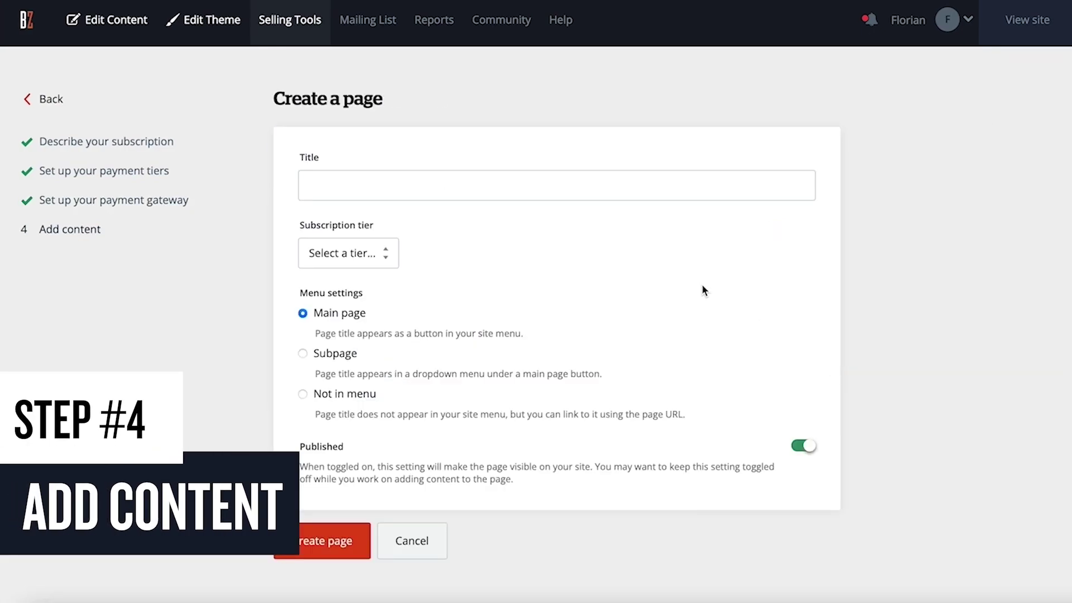
{"action": "left_click", "coordinate": [664, 185]}
{"action": "type", "text": "FAN ACCESS"}
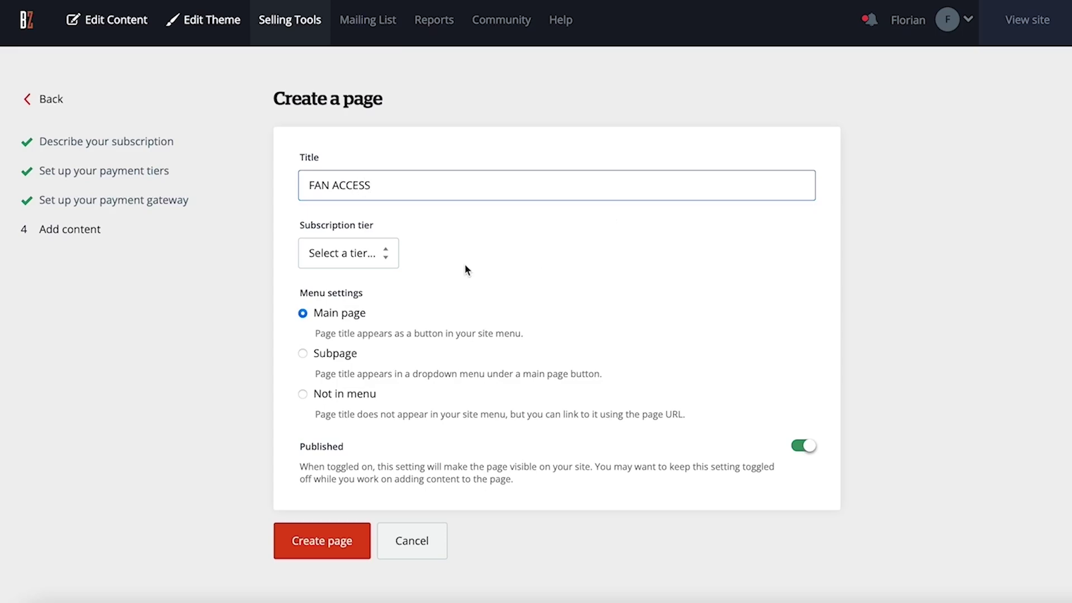
{"action": "left_click", "coordinate": [369, 262]}
{"action": "left_click", "coordinate": [367, 266]}
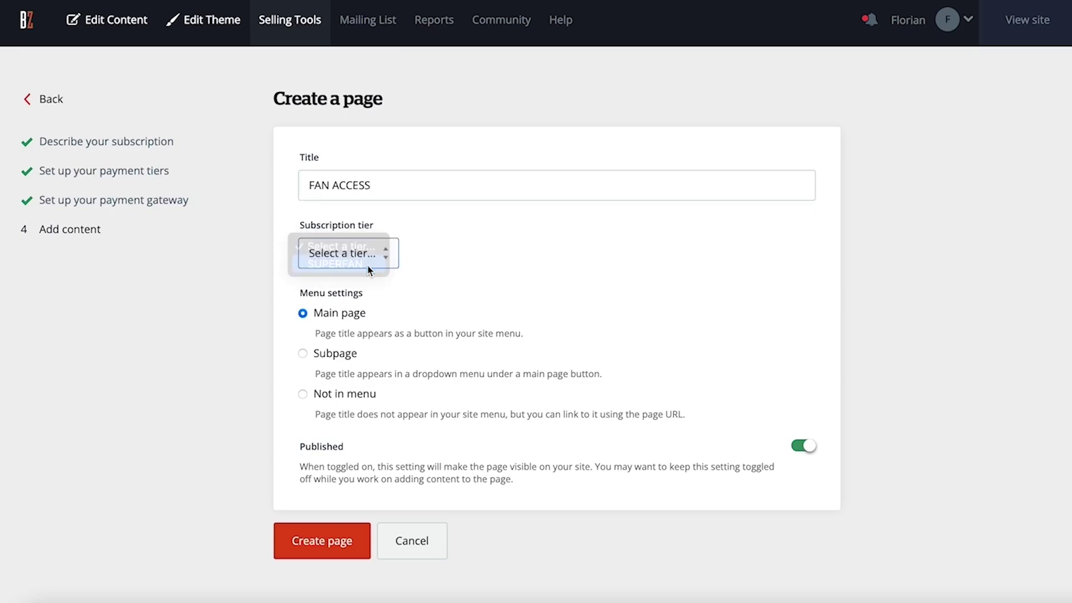
{"action": "left_click", "coordinate": [303, 393]}
{"action": "left_click", "coordinate": [358, 539]}
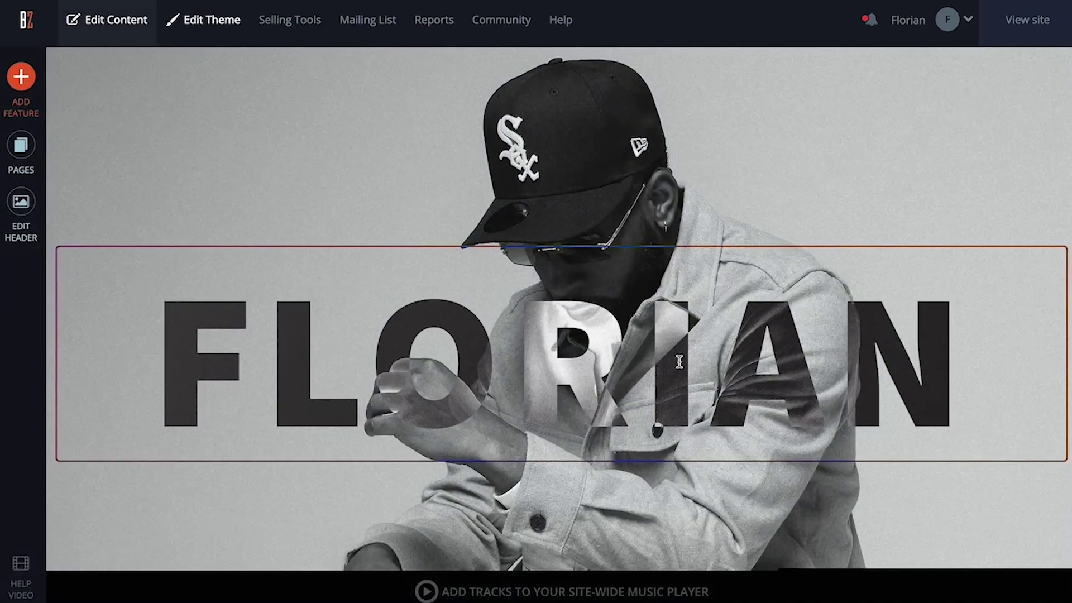
{"action": "scroll", "coordinate": [680, 362], "scroll_direction": "down", "scroll_amount": 5}
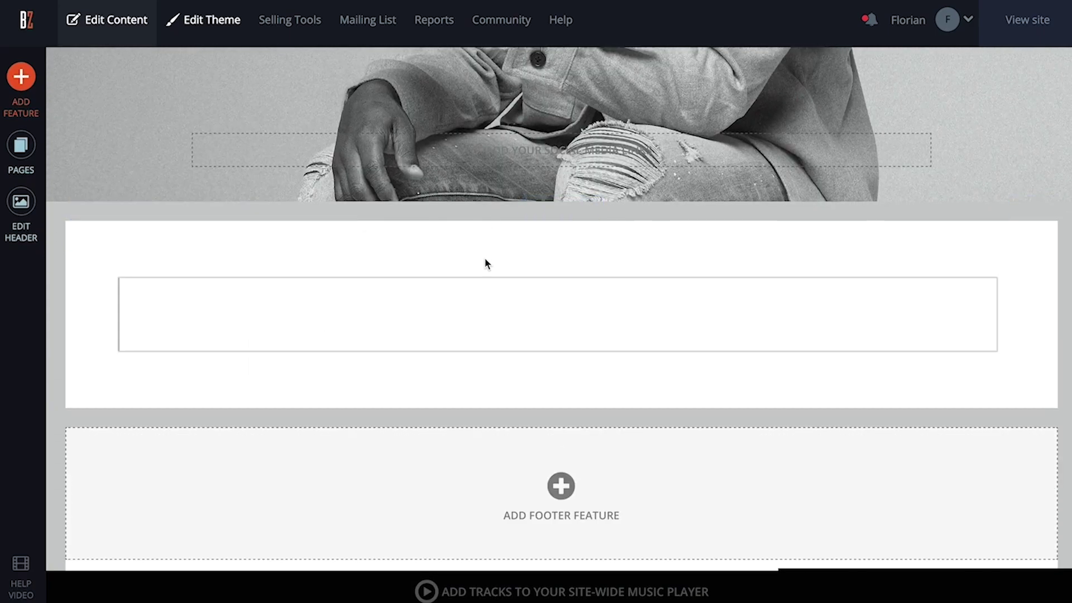
Add the heading 'WELCOME SUPERFANS!' and a paragraph about weekly exclusive behind-the-scenes vlogs
{"action": "left_click", "coordinate": [474, 316]}
{"action": "type", "text": "WEL"}
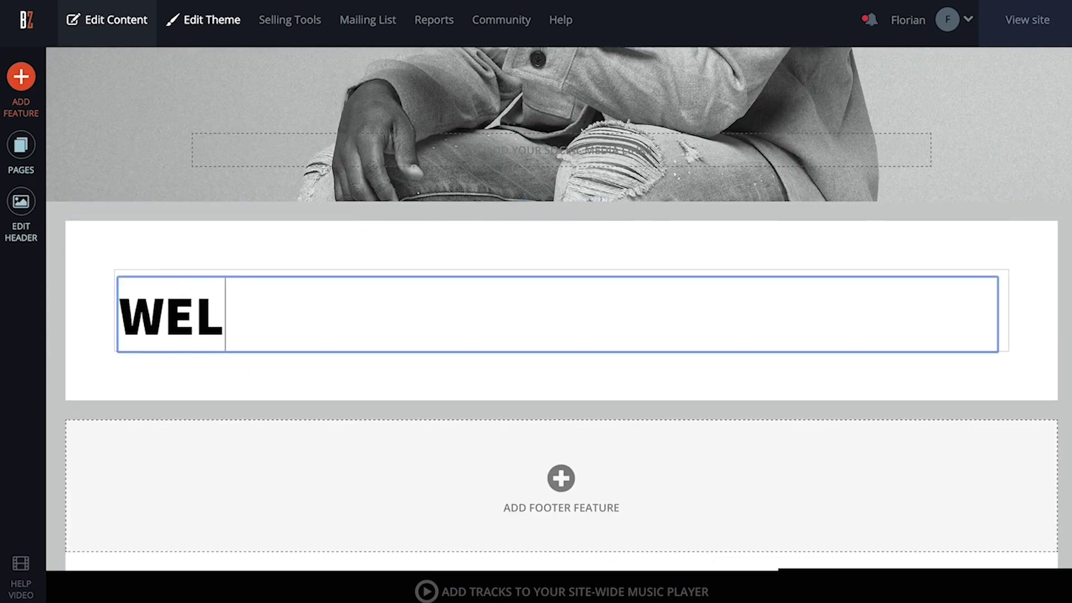
{"action": "type", "text": "COME SUPERFANS!"}
{"action": "left_click", "coordinate": [509, 401]}
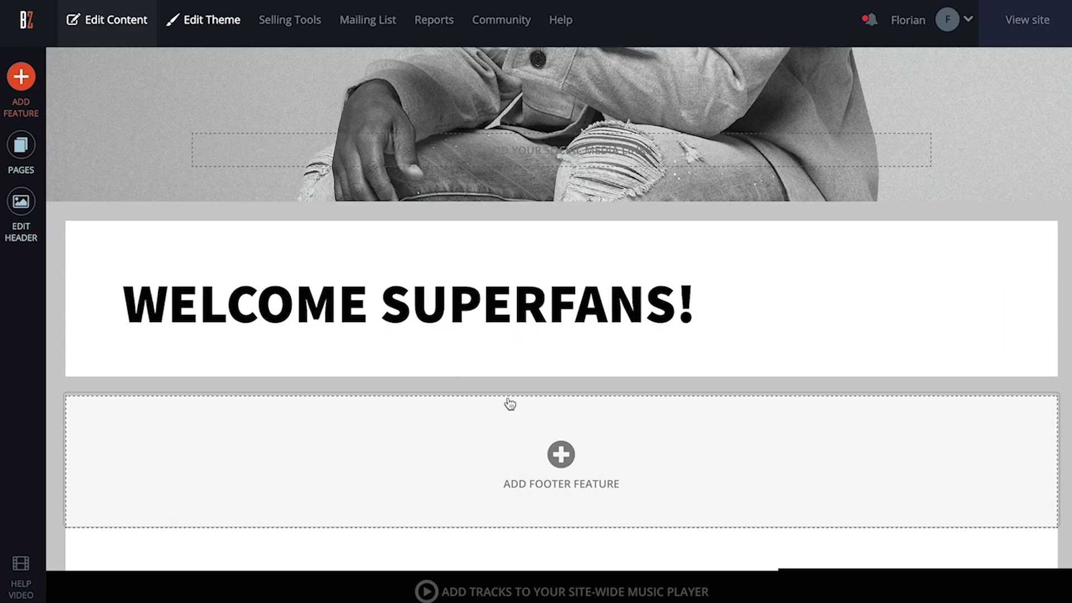
{"action": "left_click", "coordinate": [557, 362]}
{"action": "type", "text": "B"}
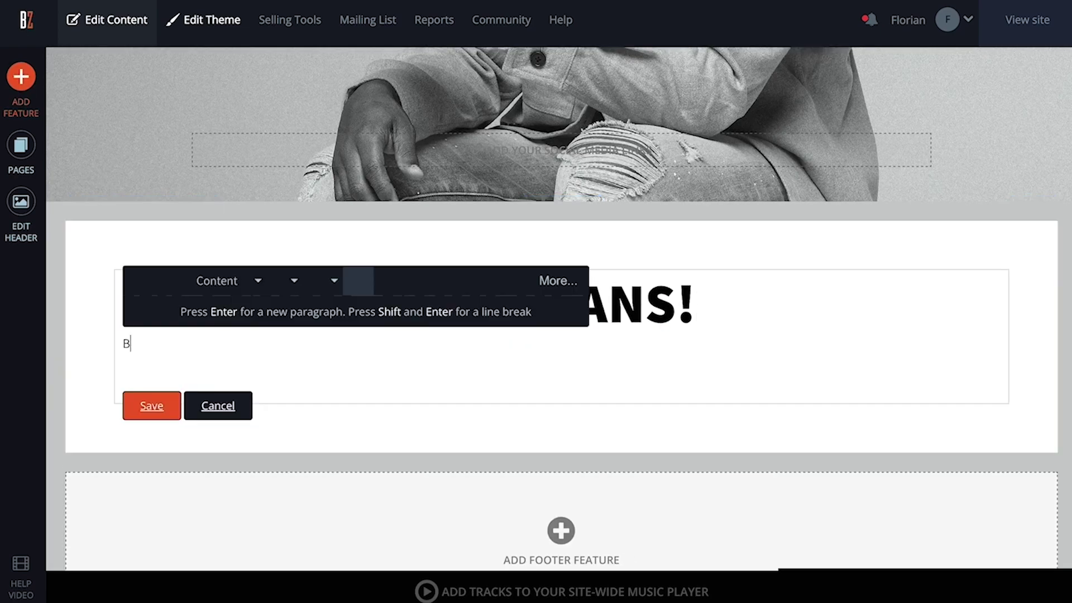
{"action": "type", "text": "elow I'll be posting exclusive behind the scenes vlogs every week where you can keep up to date with my journey navigating being recently signed to an indie label, organizing a new North American tour and writing for"}
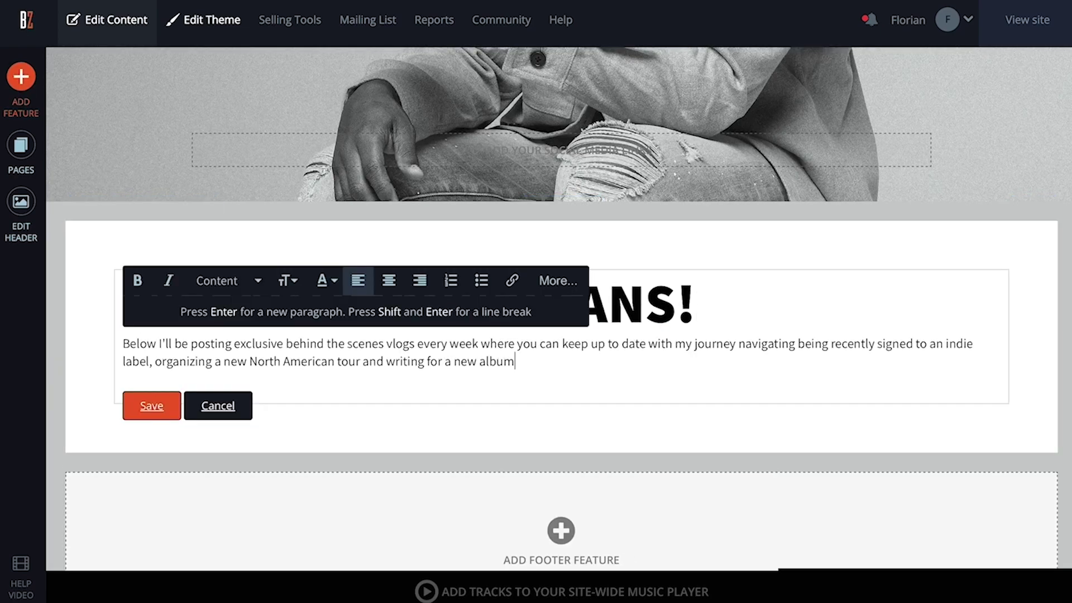
{"action": "type", "text": " a new album. Enjoy!"}
{"action": "left_click", "coordinate": [151, 406]}
{"action": "left_click", "coordinate": [28, 68]}
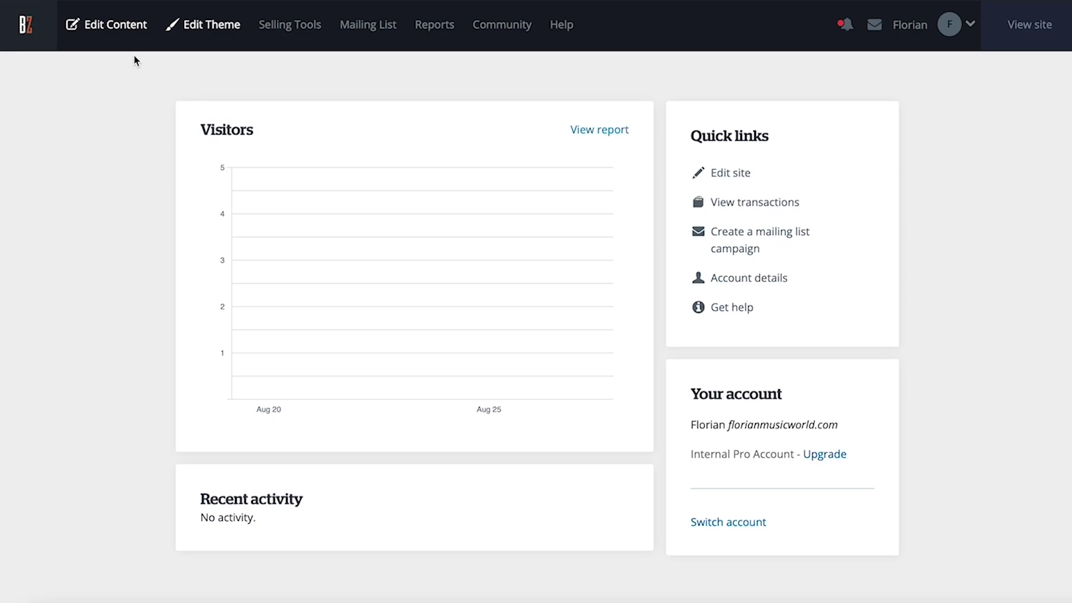
Set the Store page's access to Subscribers only at C$5 - SUPERFAN and save
{"action": "left_click", "coordinate": [119, 26]}
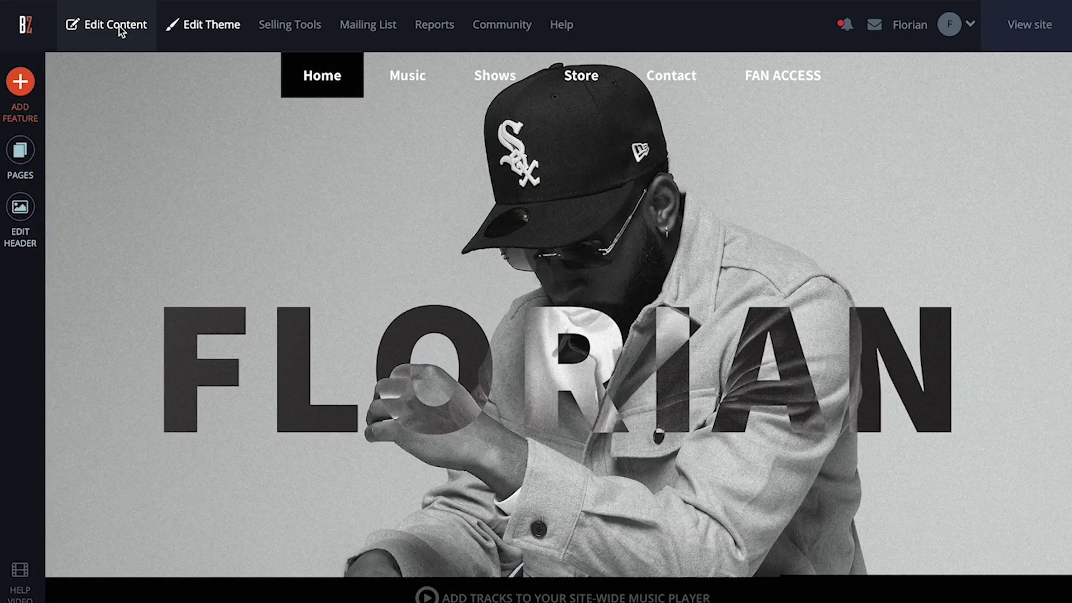
{"action": "left_click", "coordinate": [31, 157]}
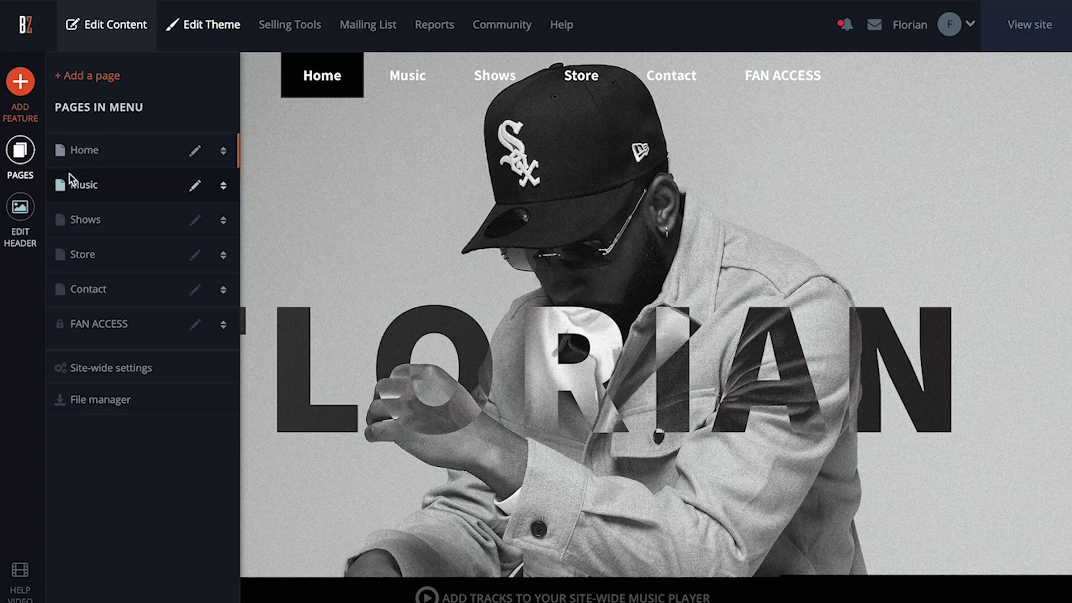
{"action": "left_click", "coordinate": [195, 255]}
{"action": "scroll", "coordinate": [461, 452], "scroll_direction": "down", "scroll_amount": 4}
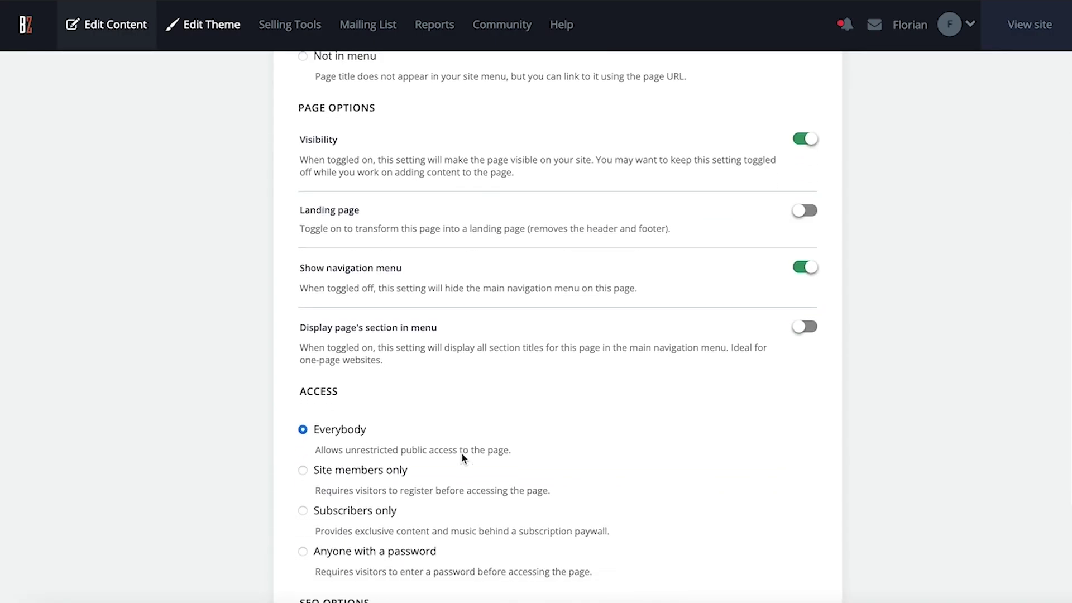
{"action": "left_click", "coordinate": [303, 449]}
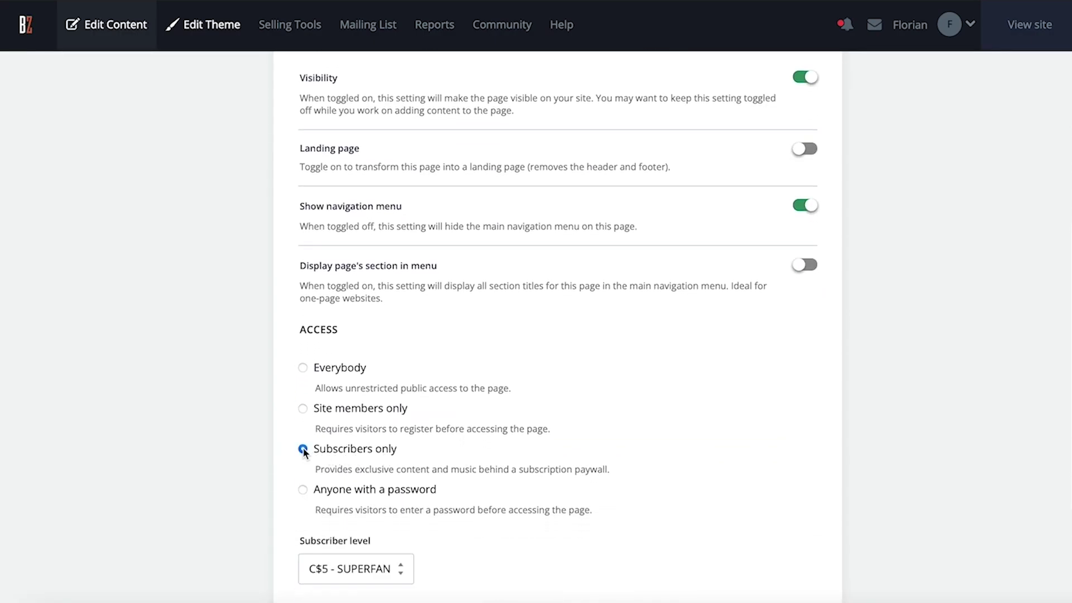
{"action": "scroll", "coordinate": [450, 454], "scroll_direction": "down", "scroll_amount": 2}
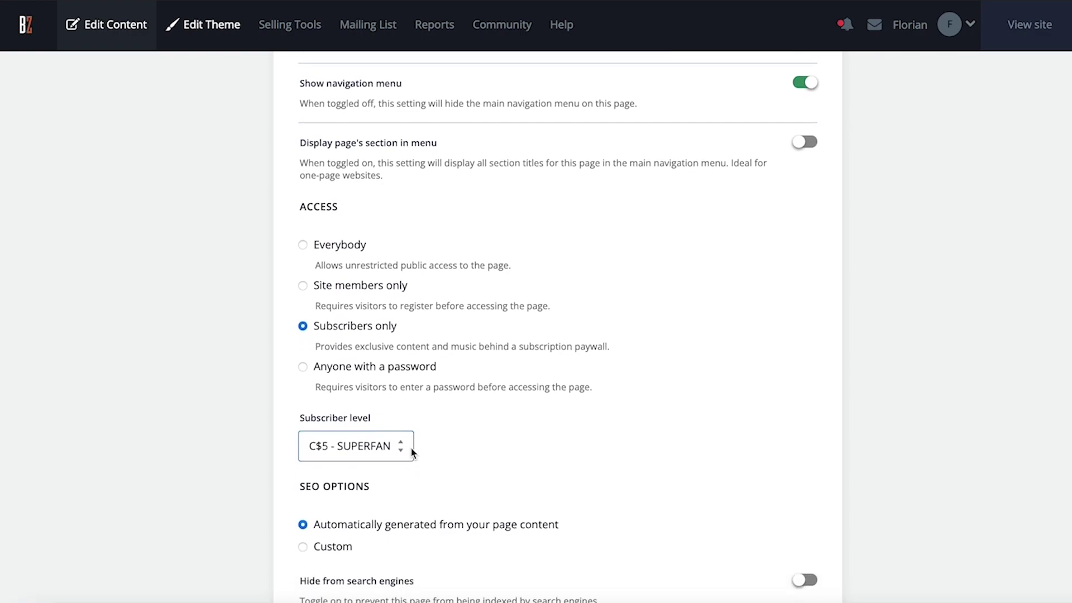
{"action": "scroll", "coordinate": [445, 450], "scroll_direction": "down", "scroll_amount": 2}
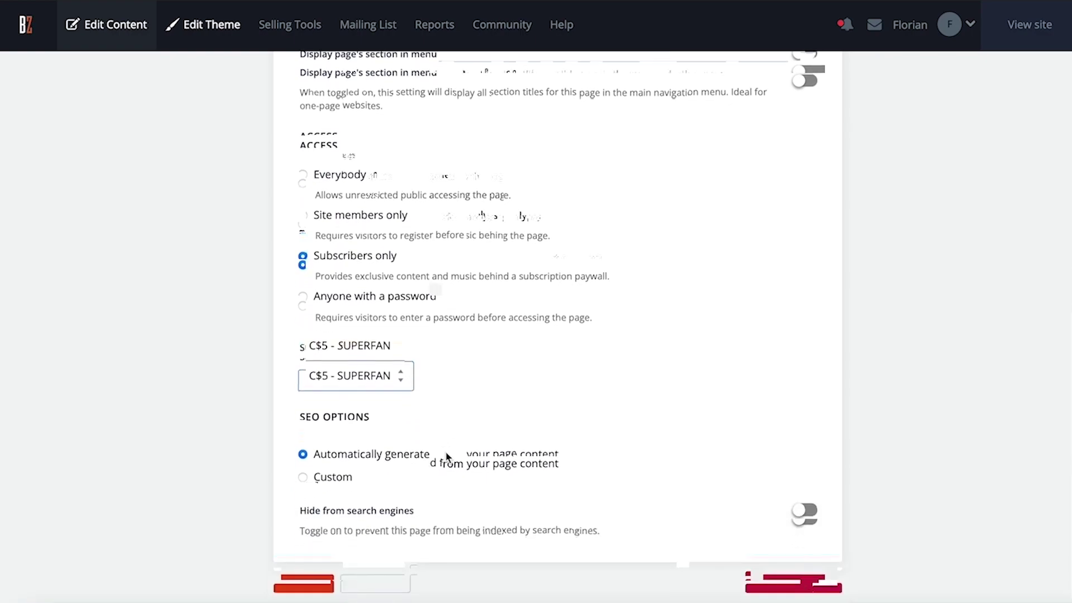
{"action": "left_click", "coordinate": [321, 575]}
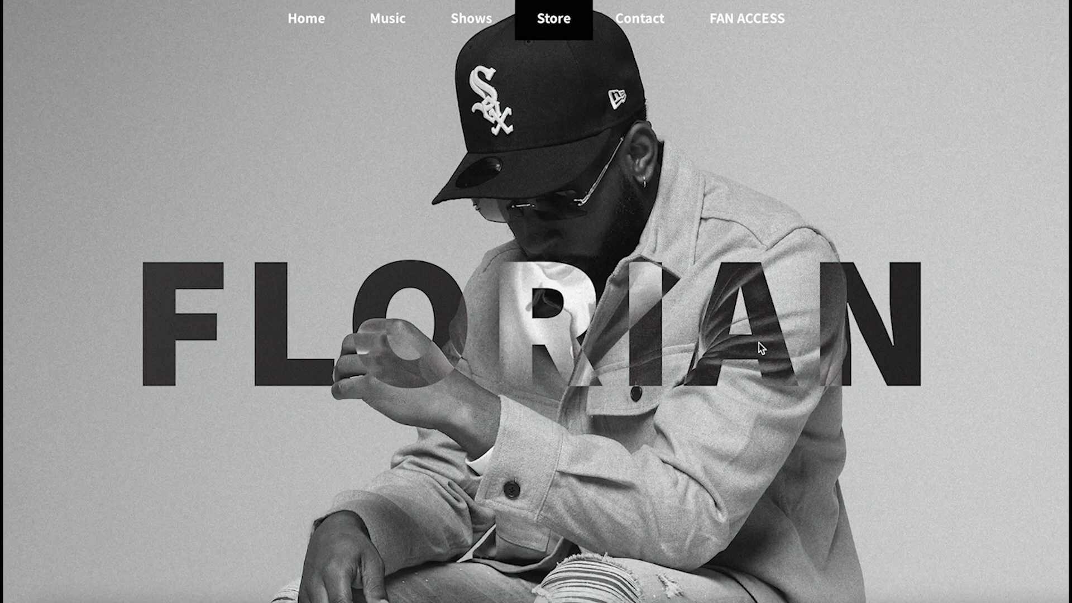
On the Starchild site, go via Fan Access to the Exclusive Superfan Content page's C$2.00 and C$5.00 tiers
{"action": "scroll", "coordinate": [758, 341], "scroll_direction": "down", "scroll_amount": 2}
{"action": "scroll", "coordinate": [758, 342], "scroll_direction": "down", "scroll_amount": 10}
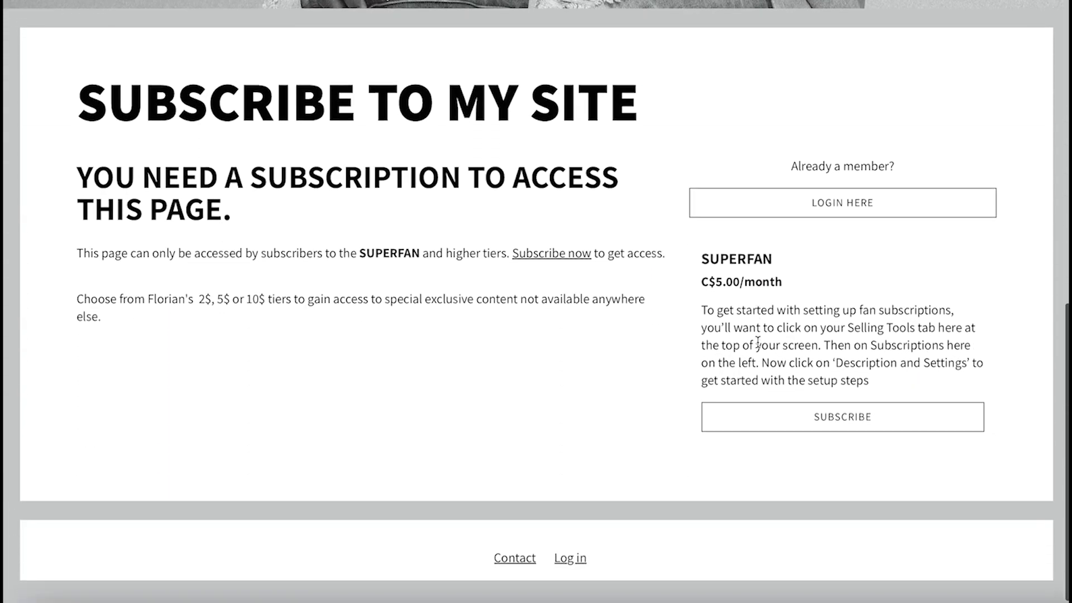
{"action": "left_click", "coordinate": [933, 419]}
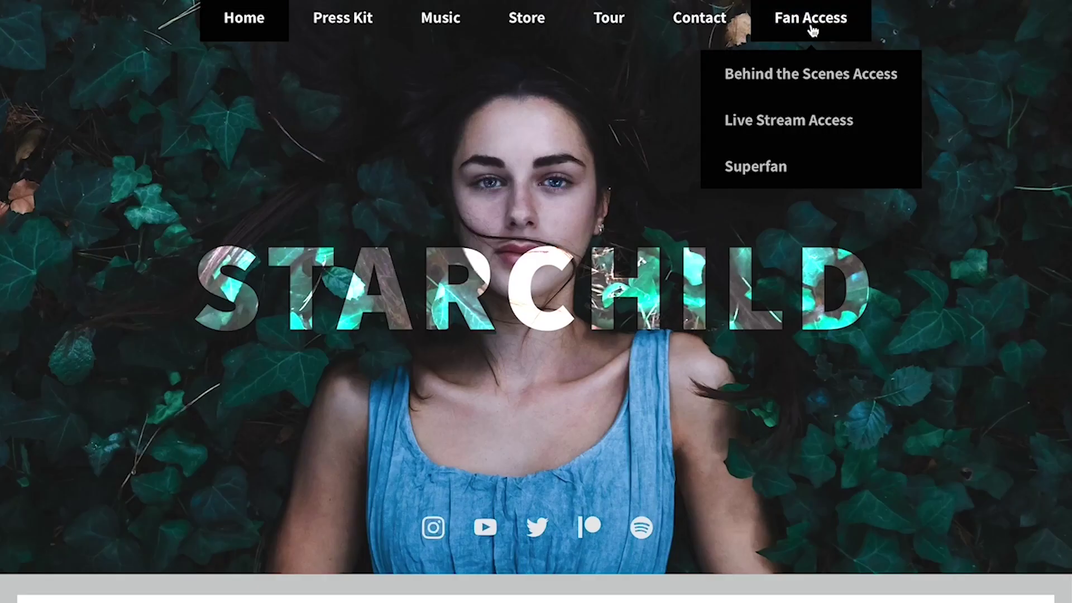
{"action": "left_click", "coordinate": [812, 31]}
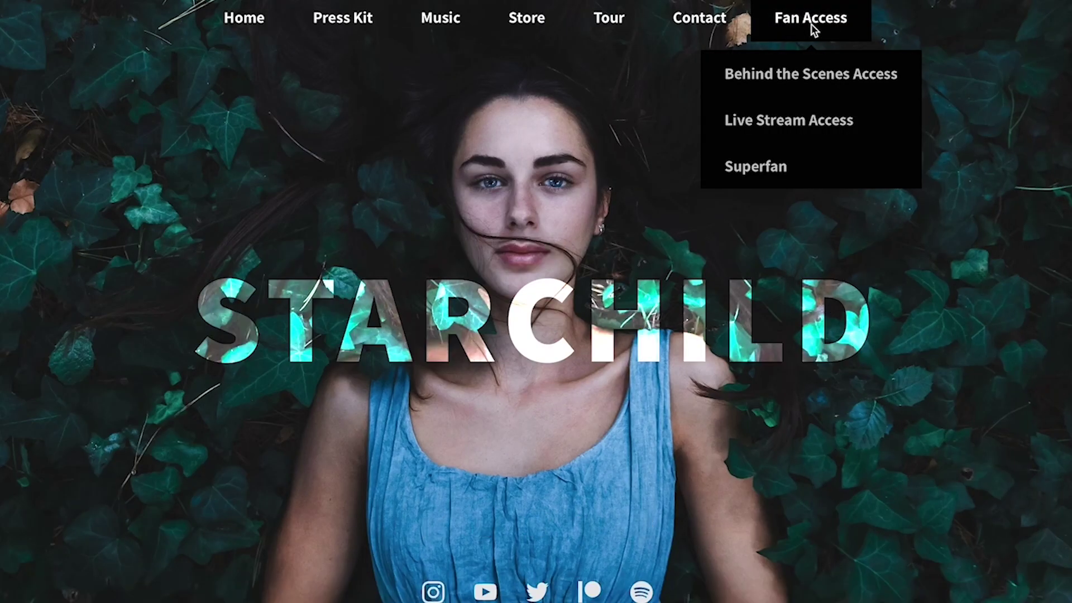
{"action": "scroll", "coordinate": [801, 403], "scroll_direction": "down", "scroll_amount": 5}
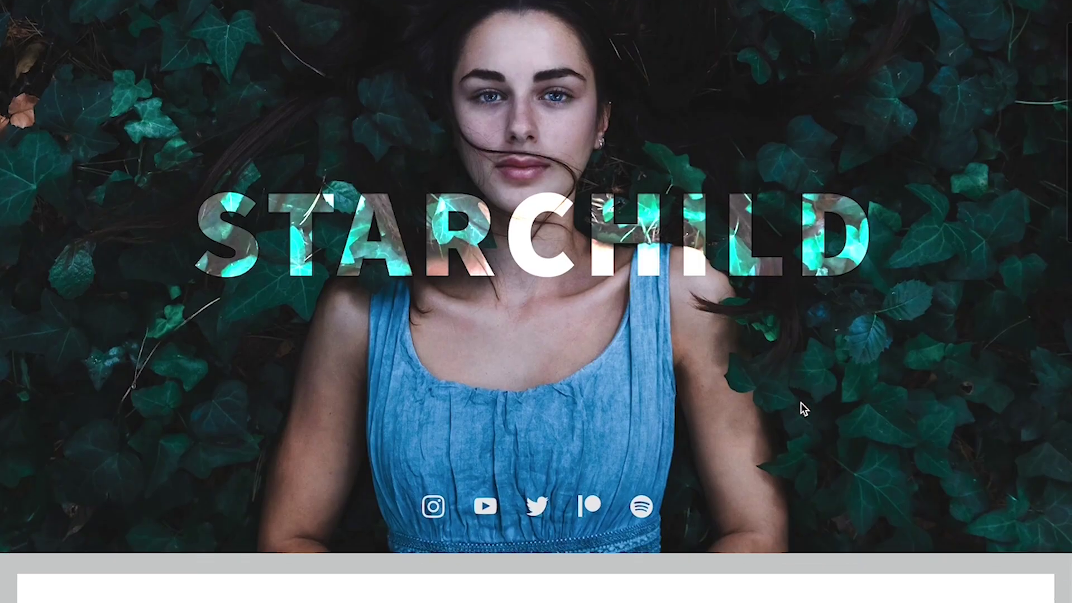
{"action": "scroll", "coordinate": [801, 403], "scroll_direction": "down", "scroll_amount": 8}
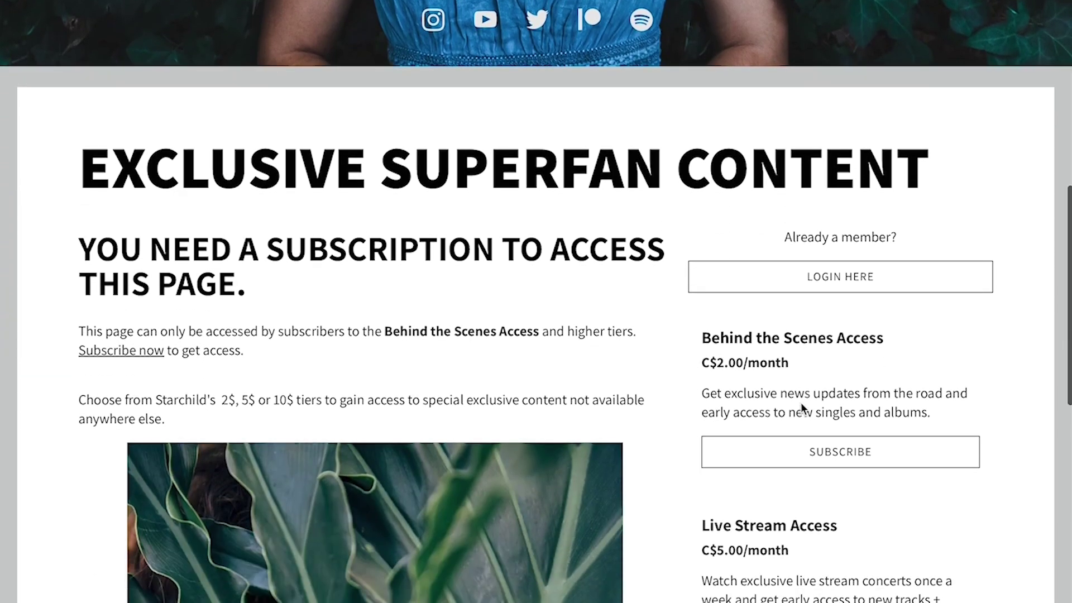
{"action": "scroll", "coordinate": [803, 409], "scroll_direction": "down", "scroll_amount": 2}
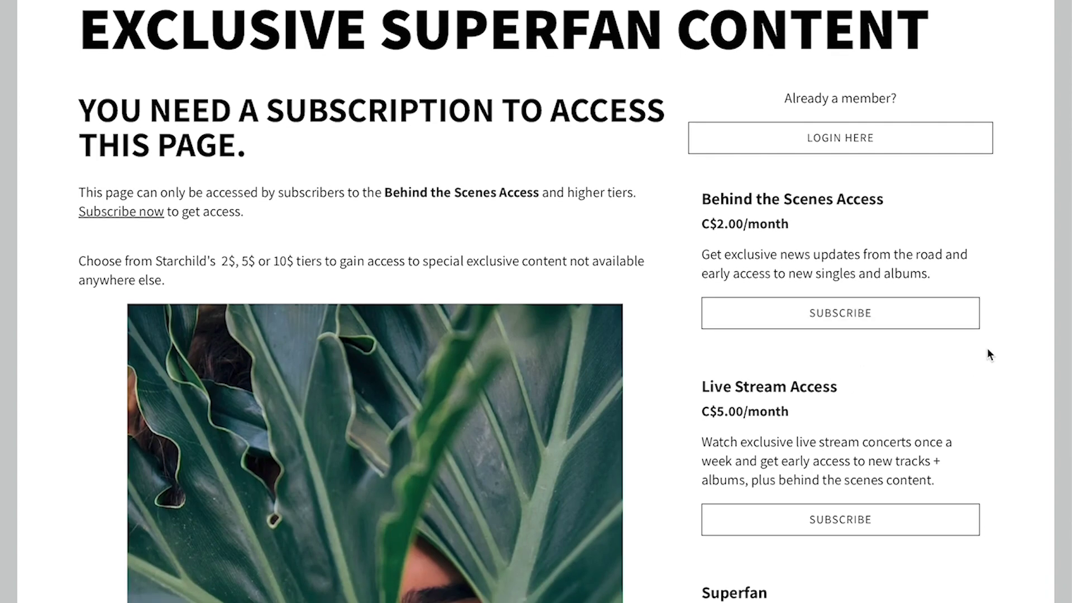
Subscribe to Behind the Scenes Access at C$2.00/month, entering the fan's name, e-mail and password
{"action": "left_click", "coordinate": [886, 327]}
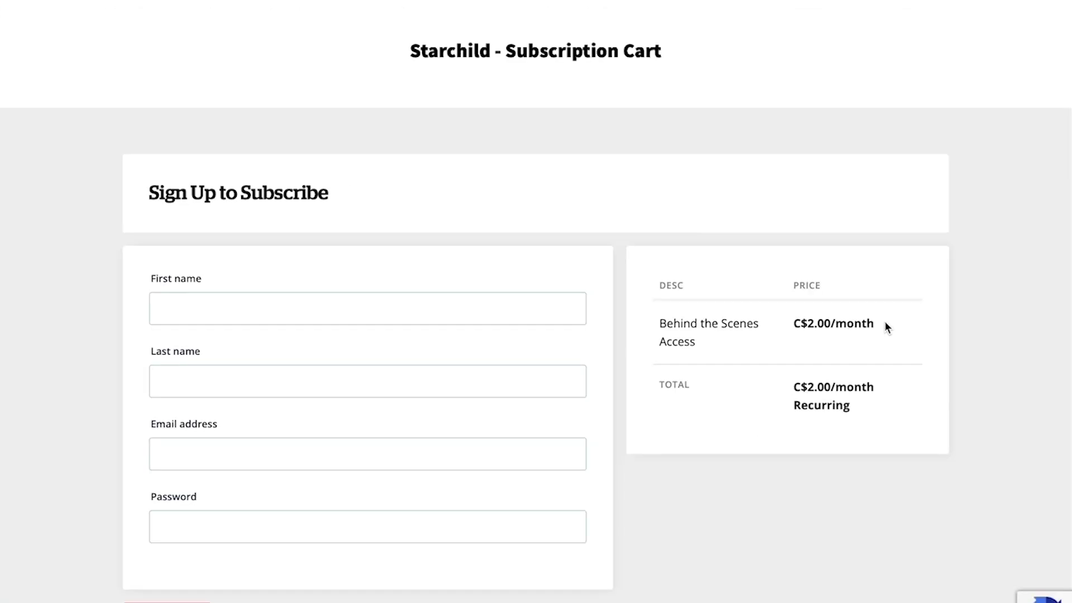
{"action": "left_click", "coordinate": [335, 380]}
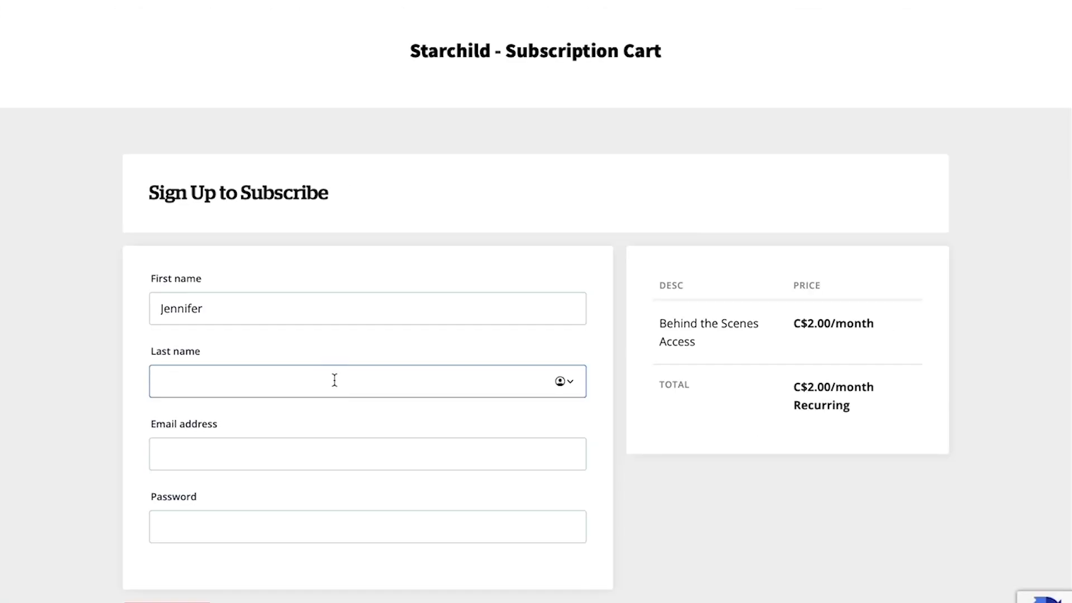
{"action": "left_click", "coordinate": [266, 462]}
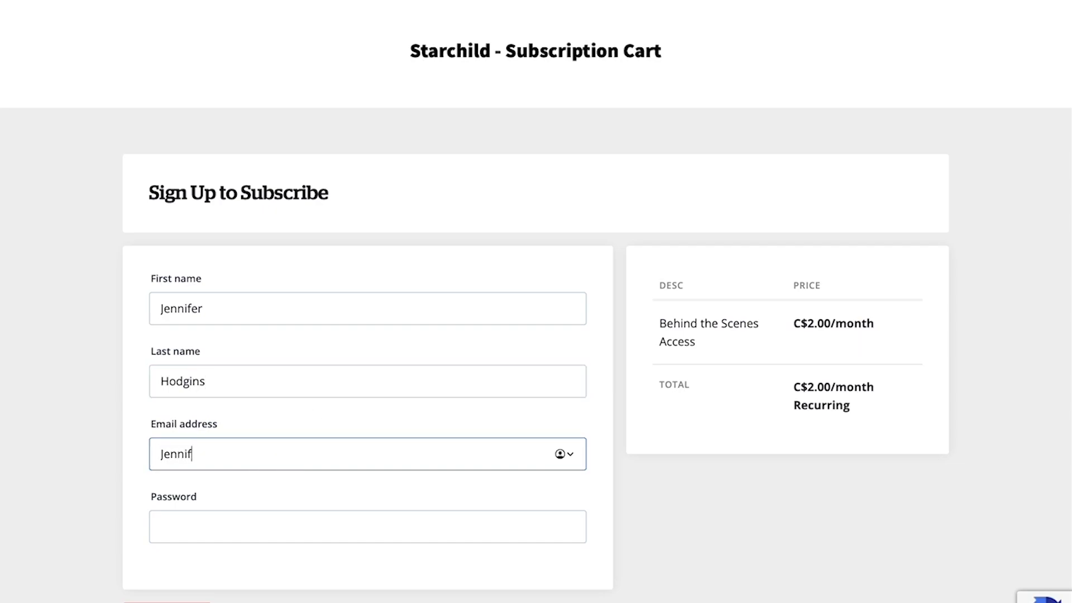
{"action": "type", "text": "5"}
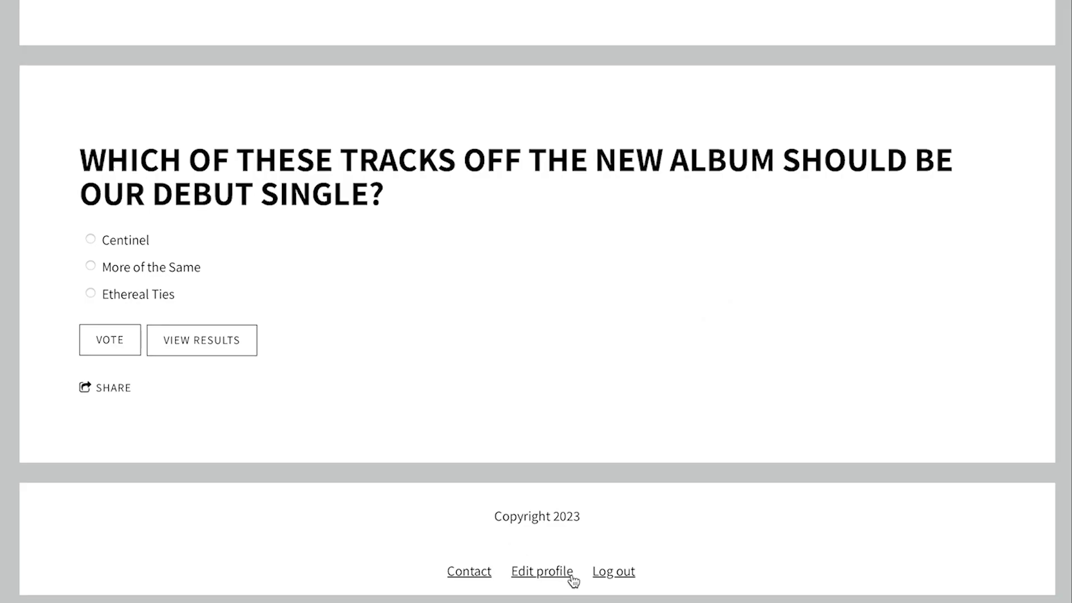
Upload a portrait as the fan's profile picture, then check the PayPal payment info page
{"action": "left_click", "coordinate": [572, 574]}
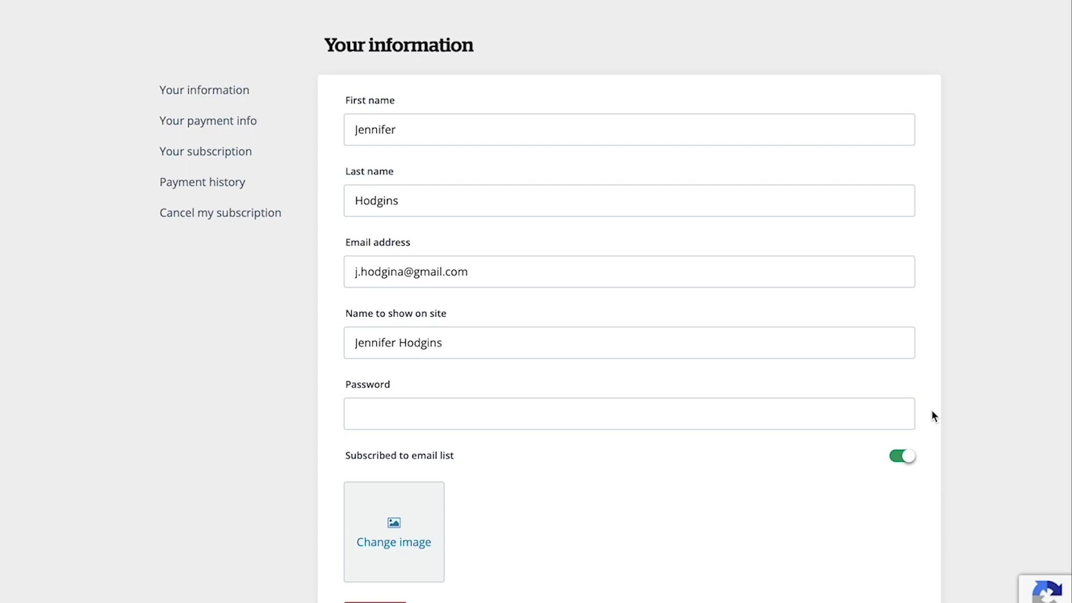
{"action": "scroll", "coordinate": [931, 411], "scroll_direction": "down", "scroll_amount": 1}
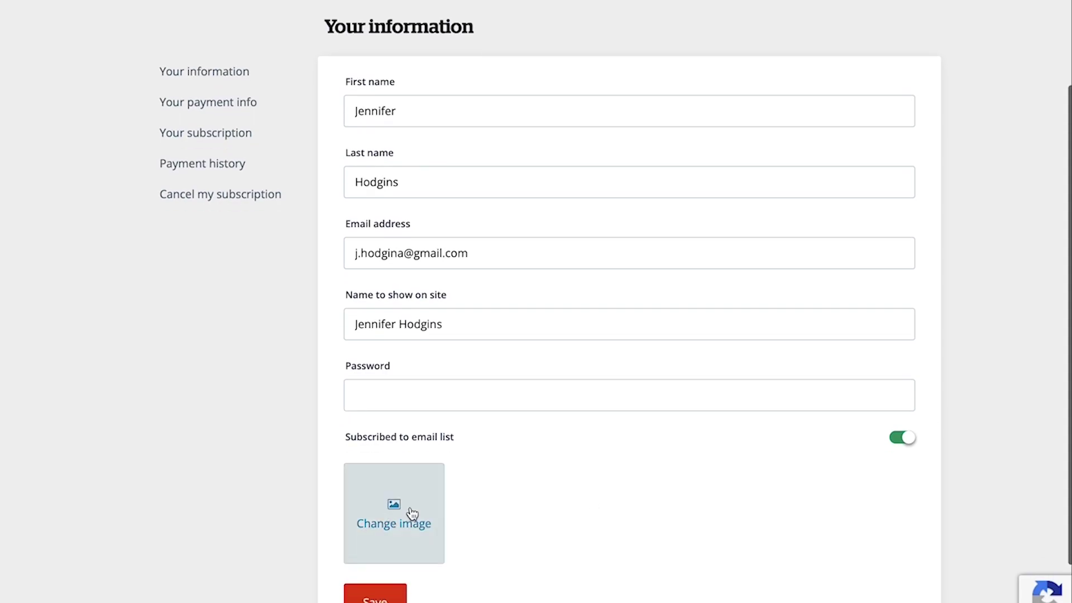
{"action": "left_click", "coordinate": [409, 512]}
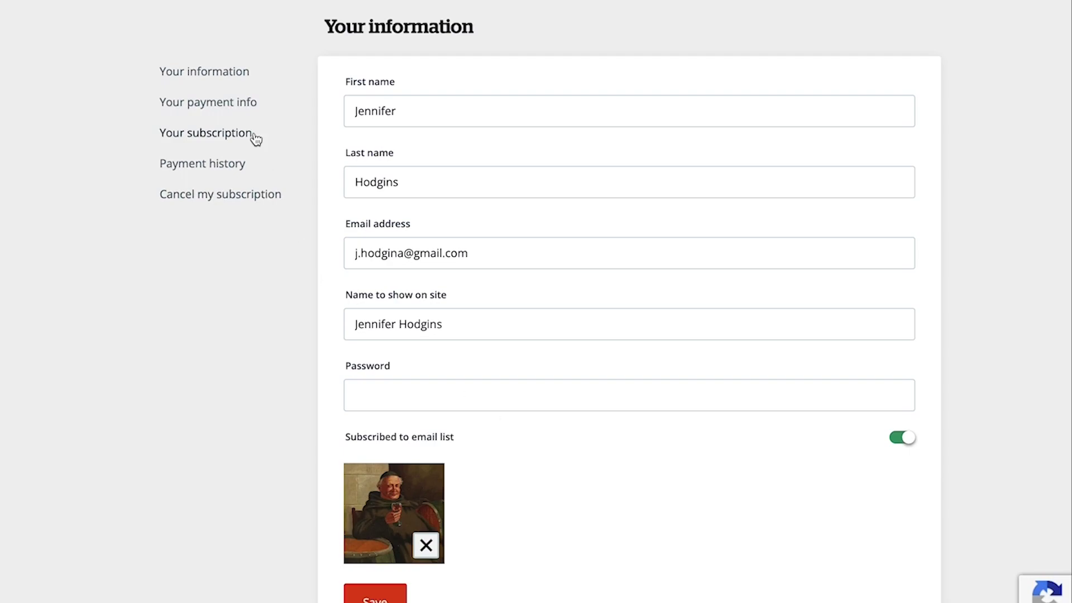
{"action": "left_click", "coordinate": [237, 106]}
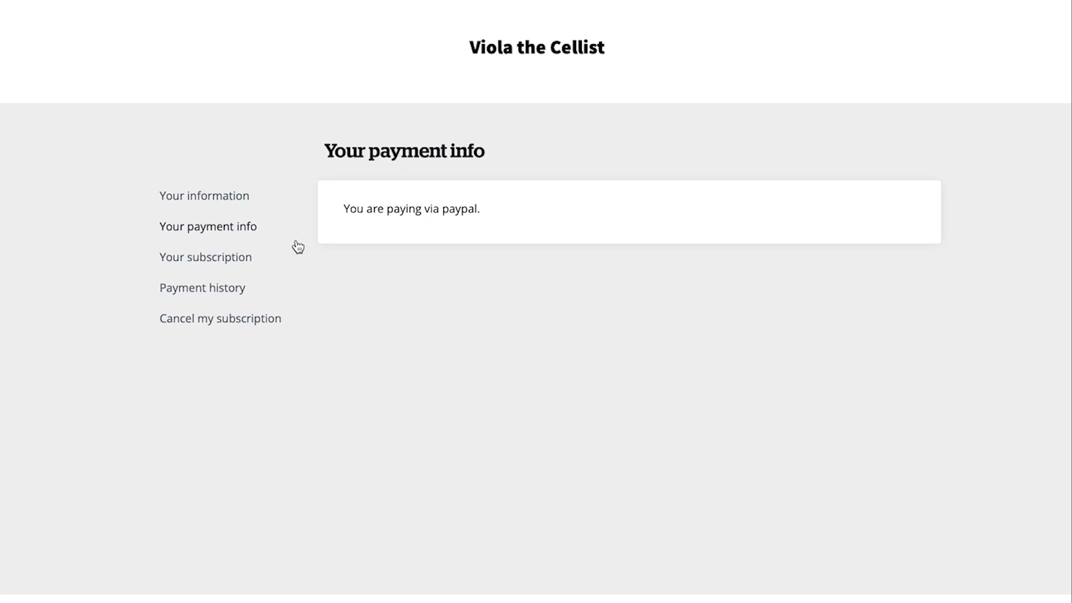
Switch the fan's subscription from New Fan to the Old Fans tier at C$2.00/month
{"action": "left_click", "coordinate": [247, 267]}
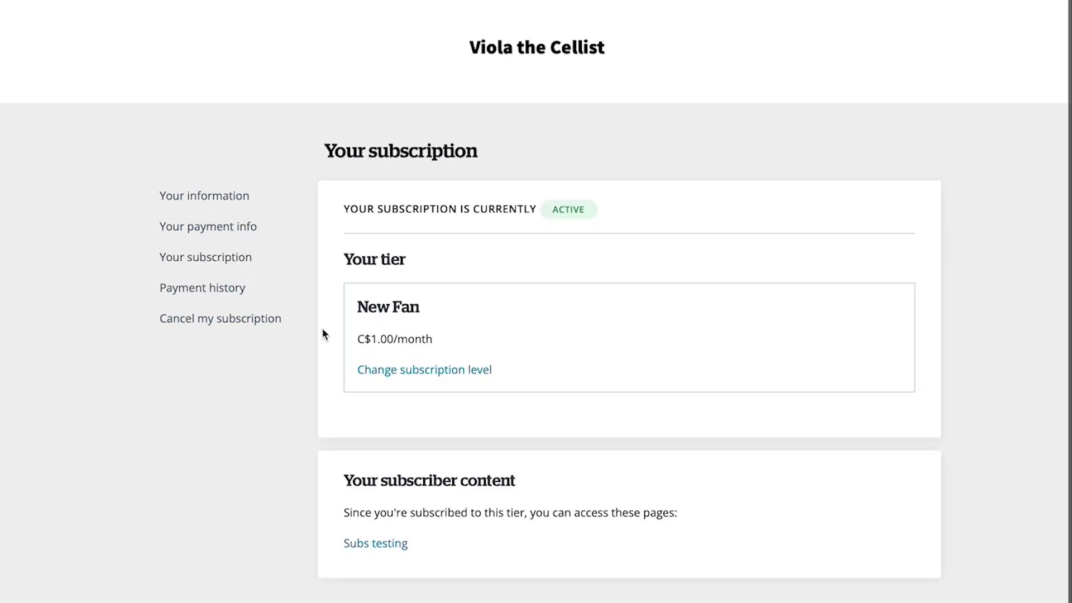
{"action": "scroll", "coordinate": [323, 334], "scroll_direction": "down", "scroll_amount": 1}
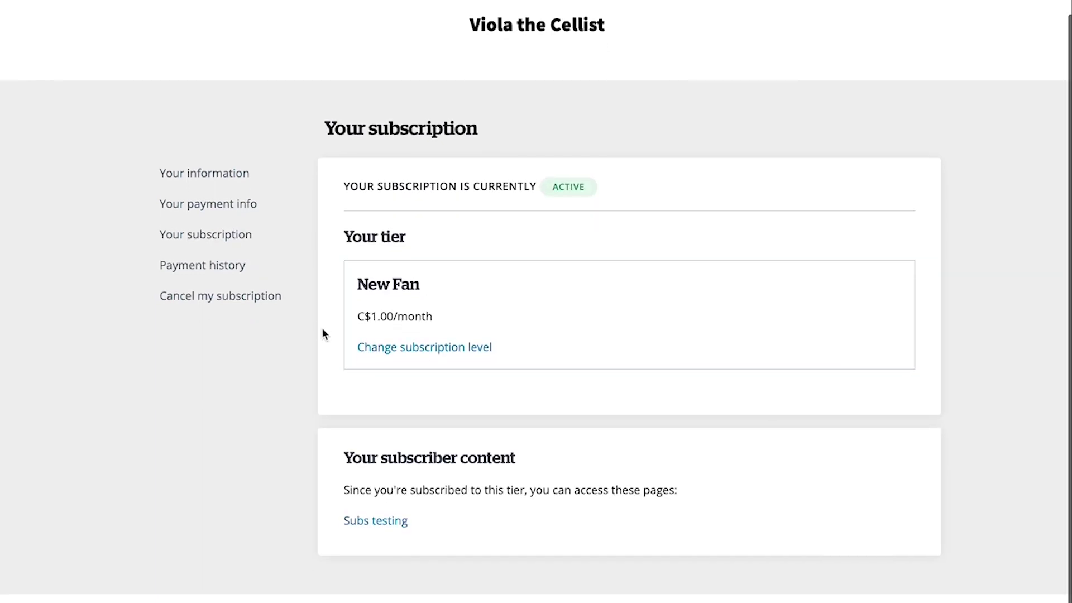
{"action": "left_click", "coordinate": [370, 352]}
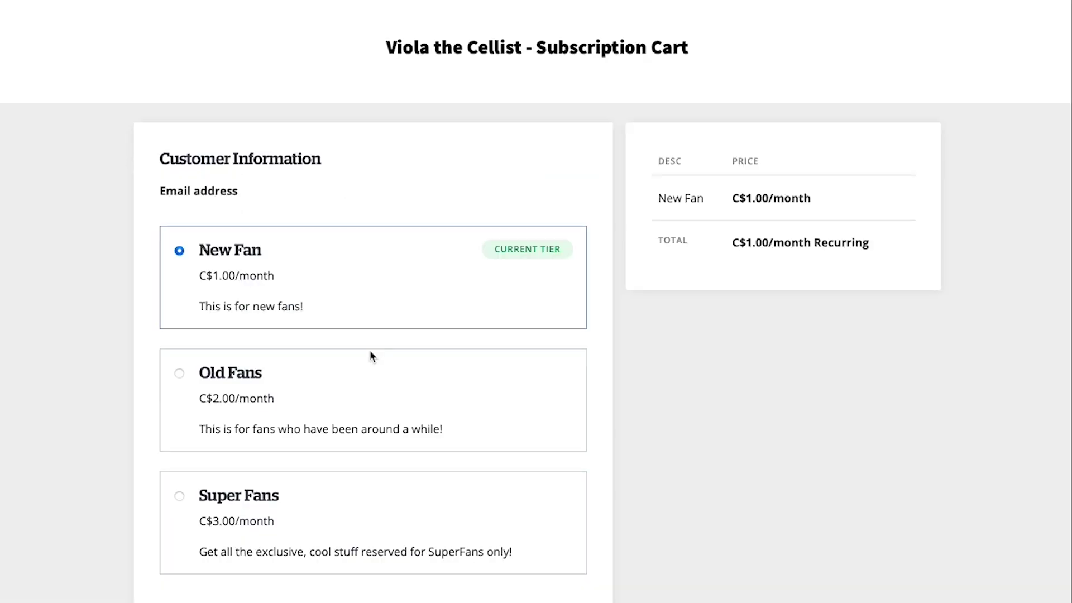
{"action": "scroll", "coordinate": [369, 350], "scroll_direction": "down", "scroll_amount": 2}
{"action": "left_click", "coordinate": [178, 280]}
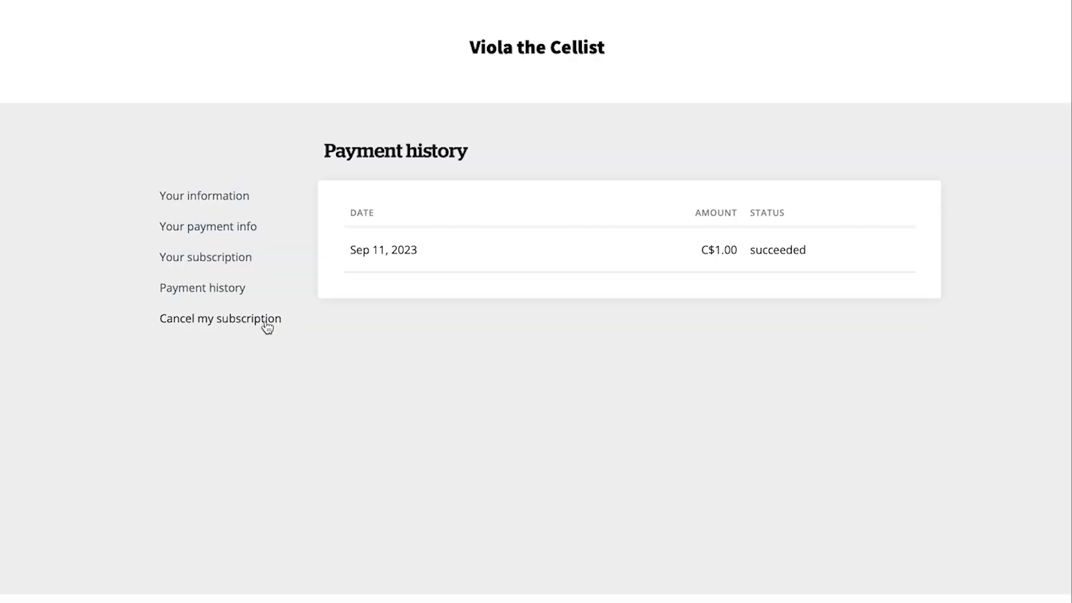
Cancel the fan's subscription and confirm the cancellation
{"action": "left_click", "coordinate": [266, 321]}
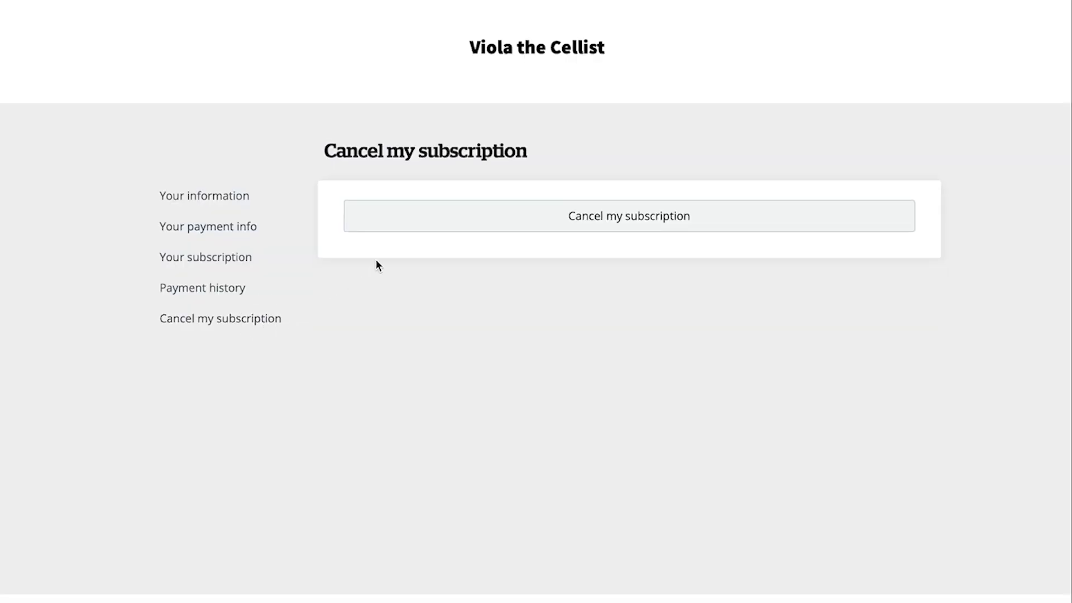
{"action": "left_click", "coordinate": [402, 229]}
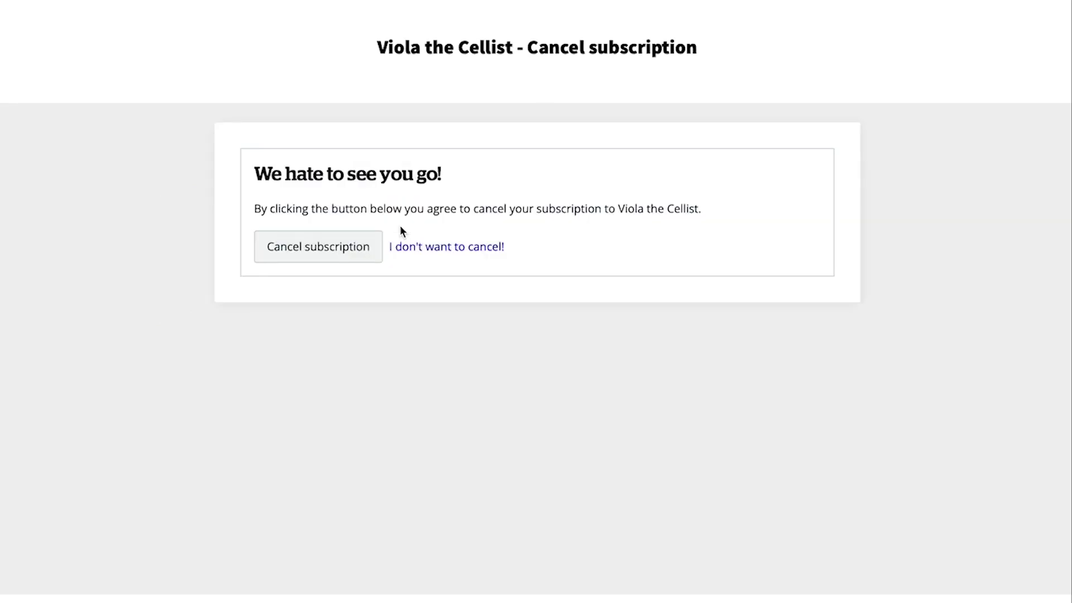
{"action": "left_click", "coordinate": [377, 254]}
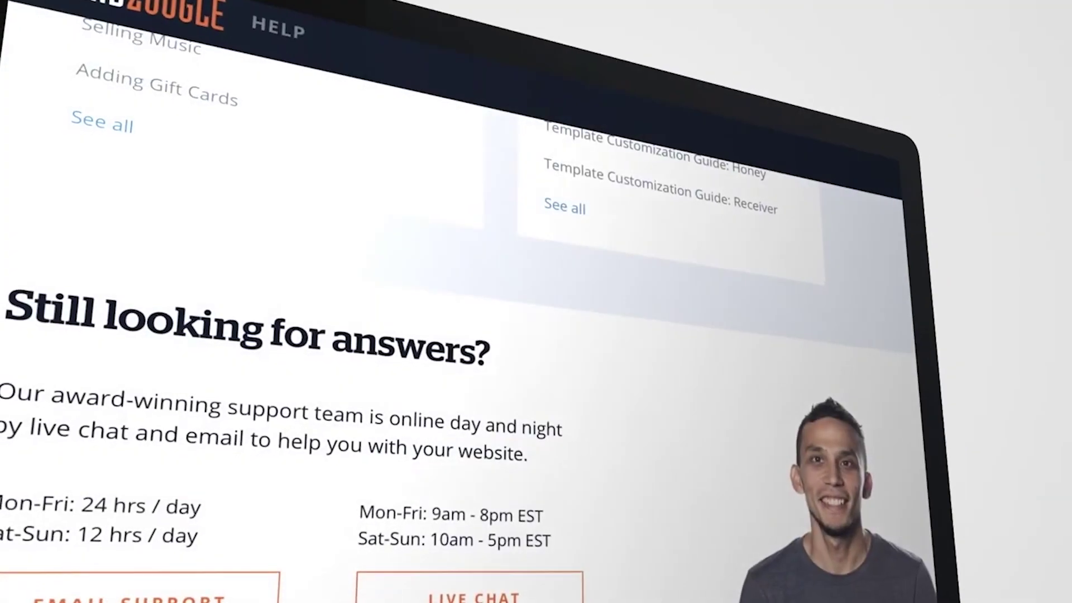